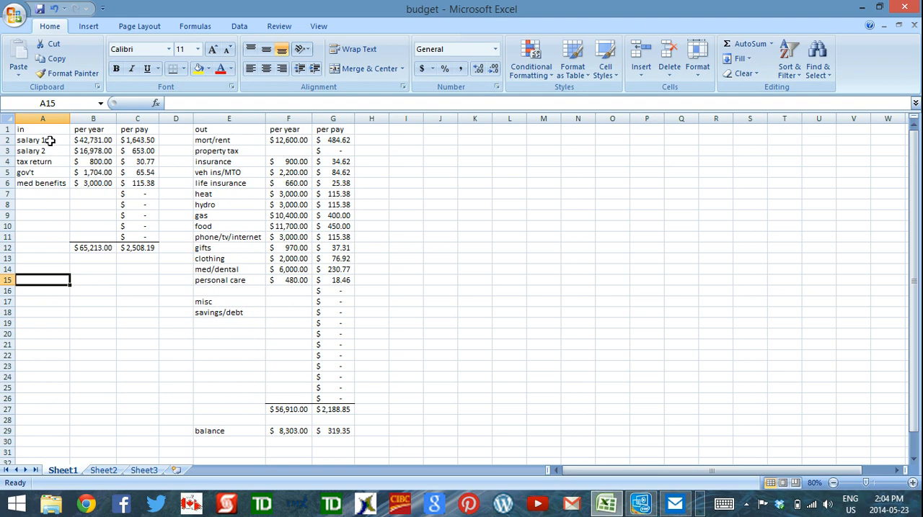
# Step: Review the income categories in column A, from salary 1 and salary 2 through tax return, gov't and med benefits
pyautogui.click(49, 141)
pyautogui.click(51, 152)
pyautogui.click(54, 163)
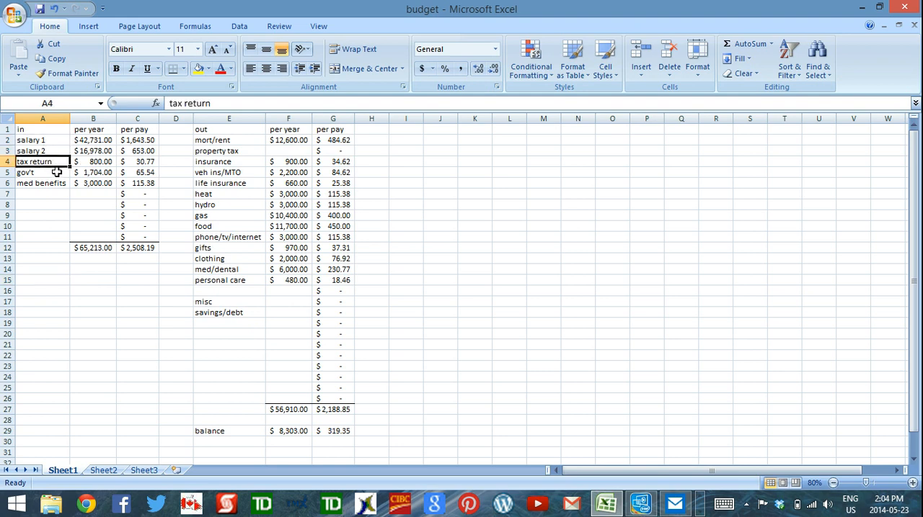
pyautogui.click(56, 173)
pyautogui.click(55, 183)
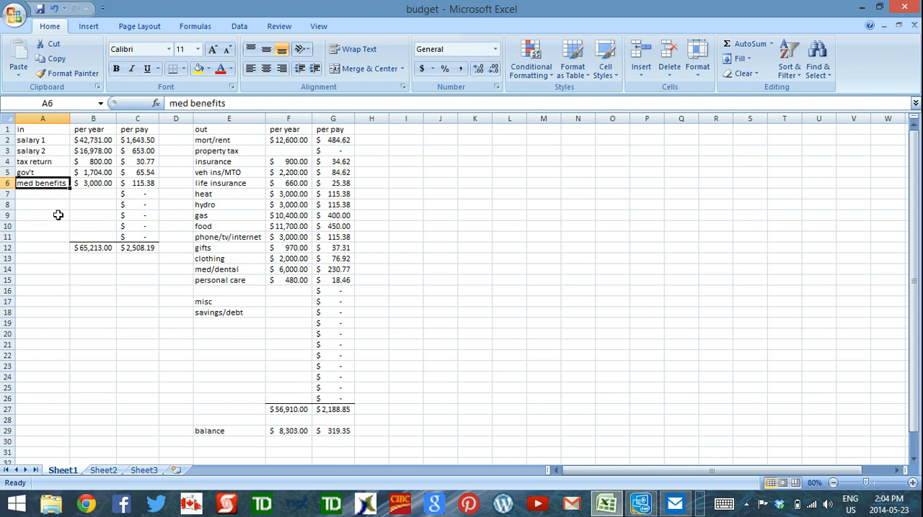
pyautogui.click(49, 162)
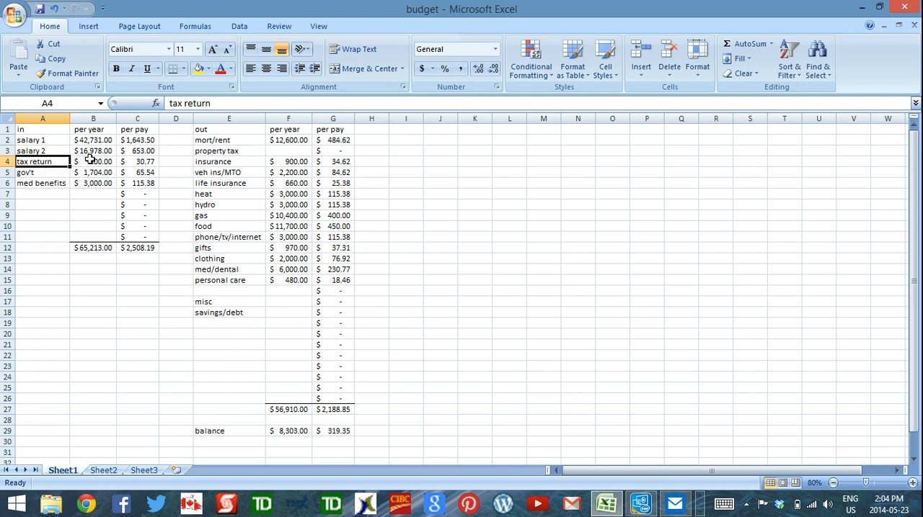
pyautogui.click(50, 173)
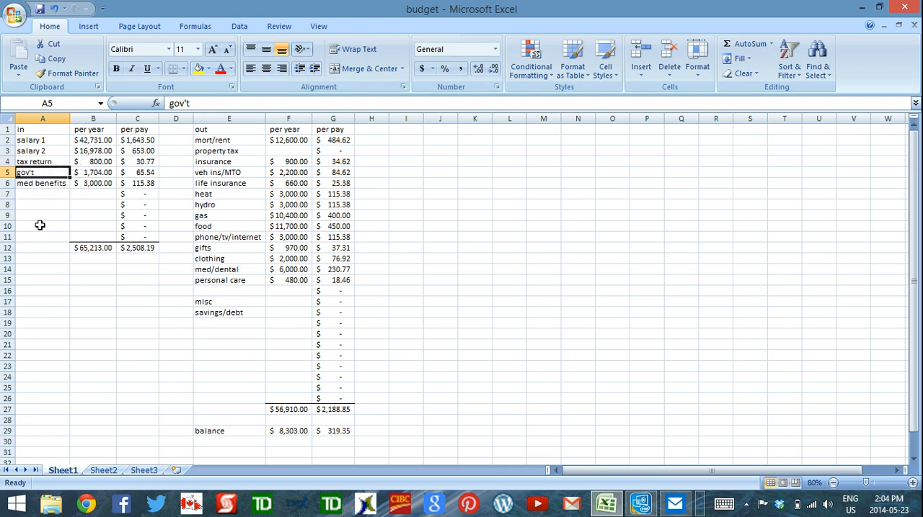
pyautogui.click(50, 186)
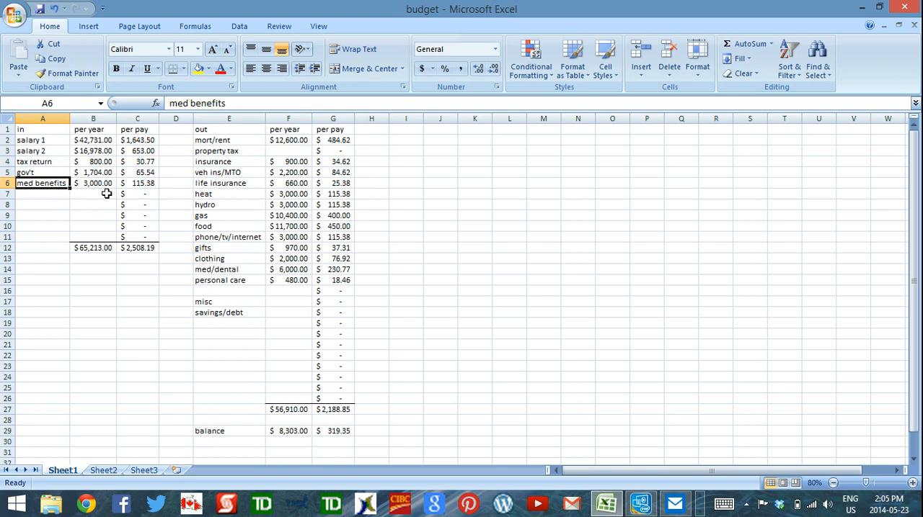
# Step: Compare the yearly med/dental expense with the formula behind the yearly med benefits income
pyautogui.click(289, 270)
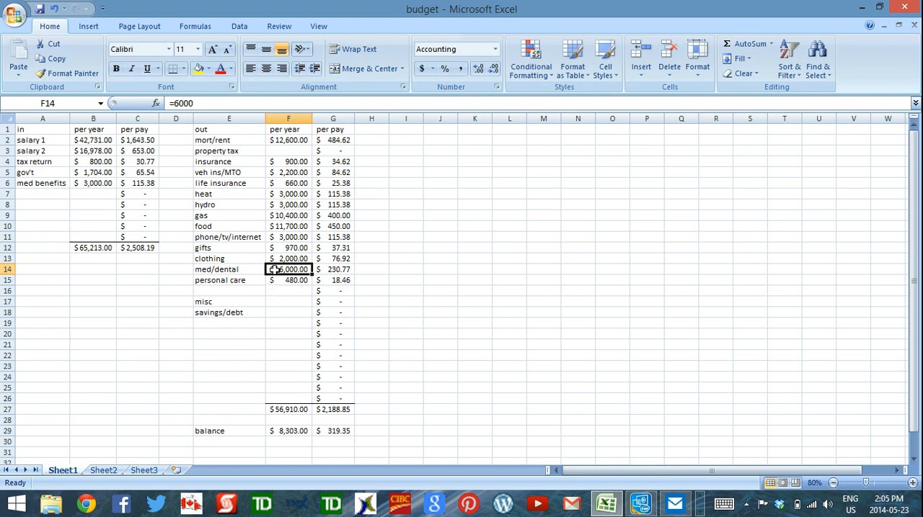
pyautogui.click(101, 182)
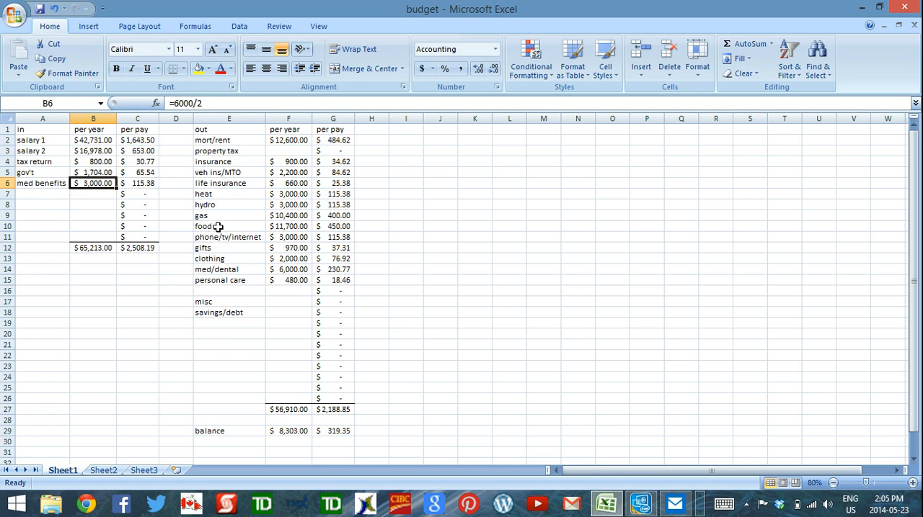
pyautogui.click(48, 193)
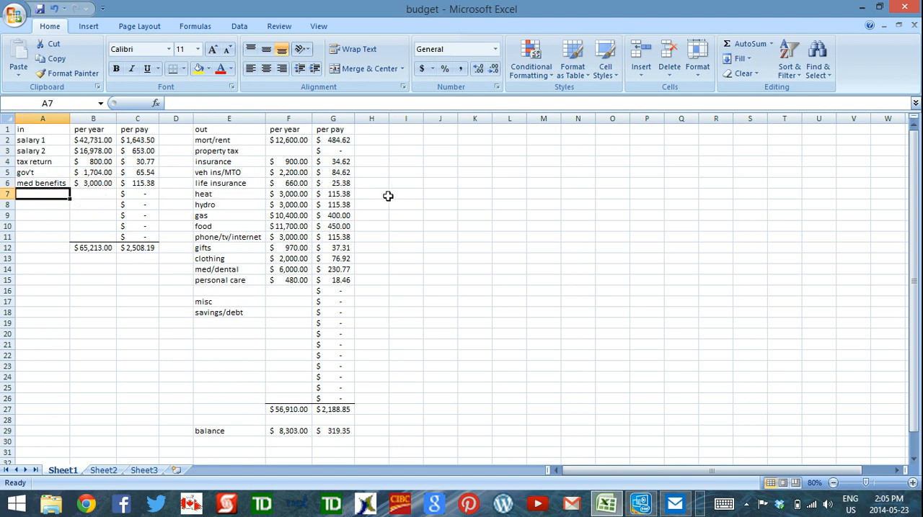
pyautogui.click(398, 151)
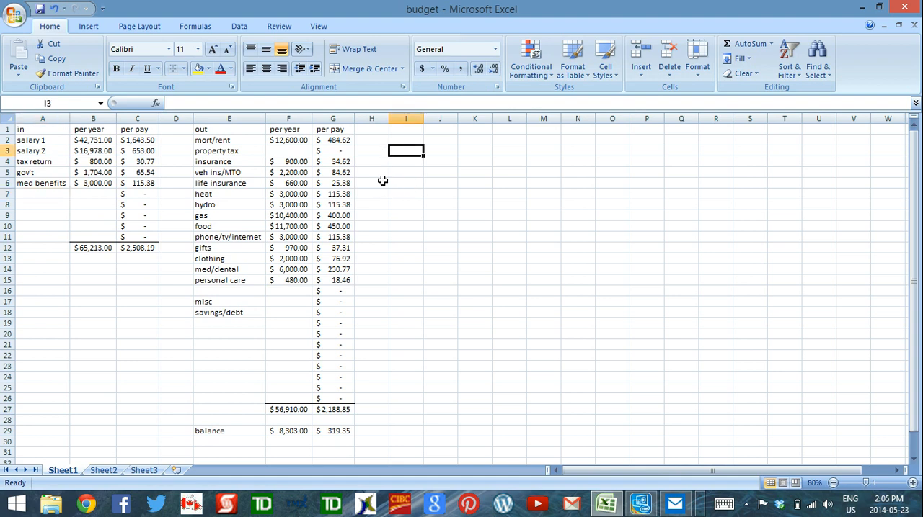
pyautogui.click(371, 141)
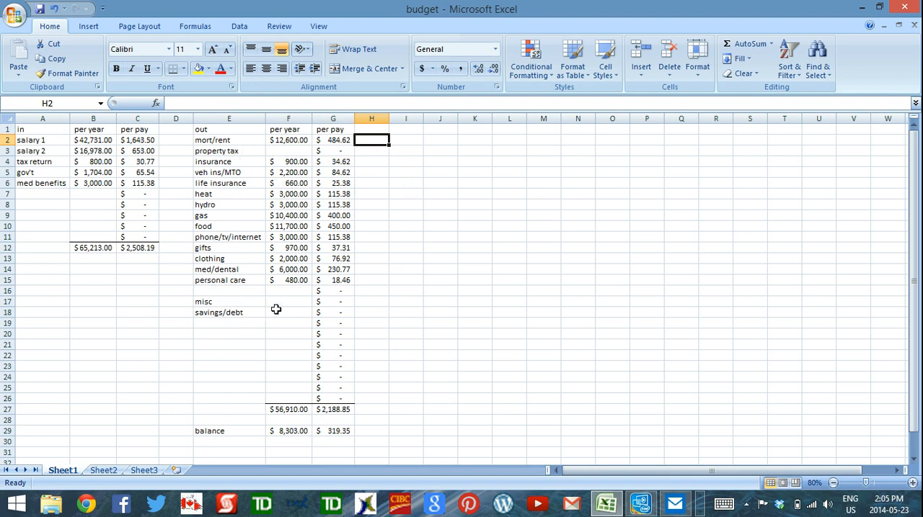
pyautogui.click(376, 238)
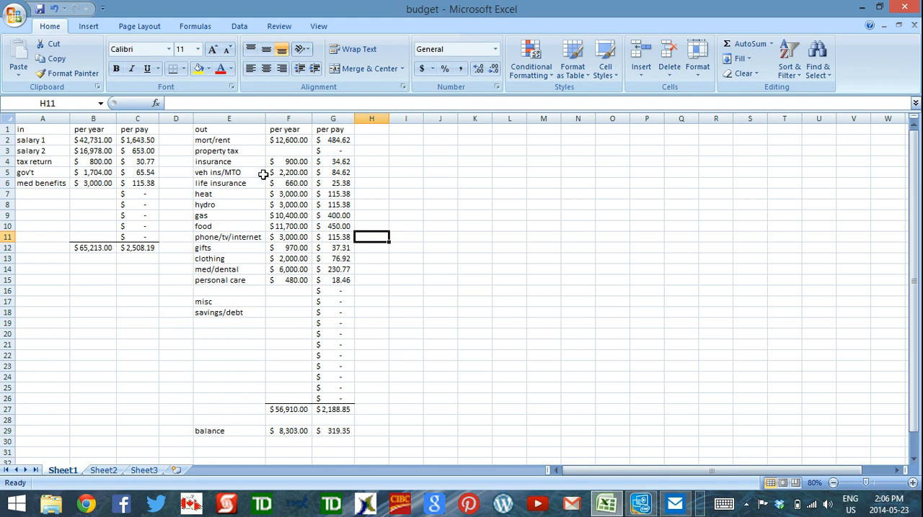
# Step: Review the expense categories in column E, from mort/rent, property tax and the insurances through phone/tv/internet
pyautogui.click(235, 142)
pyautogui.click(254, 151)
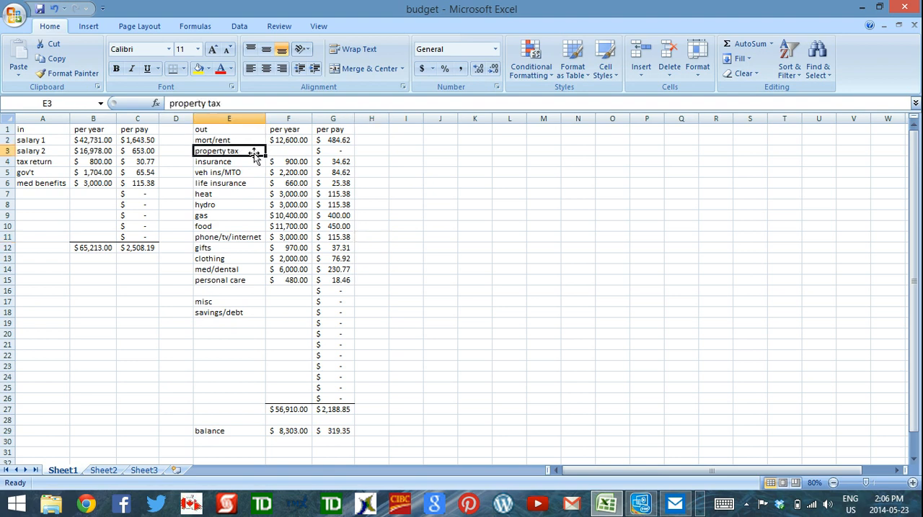
pyautogui.click(248, 163)
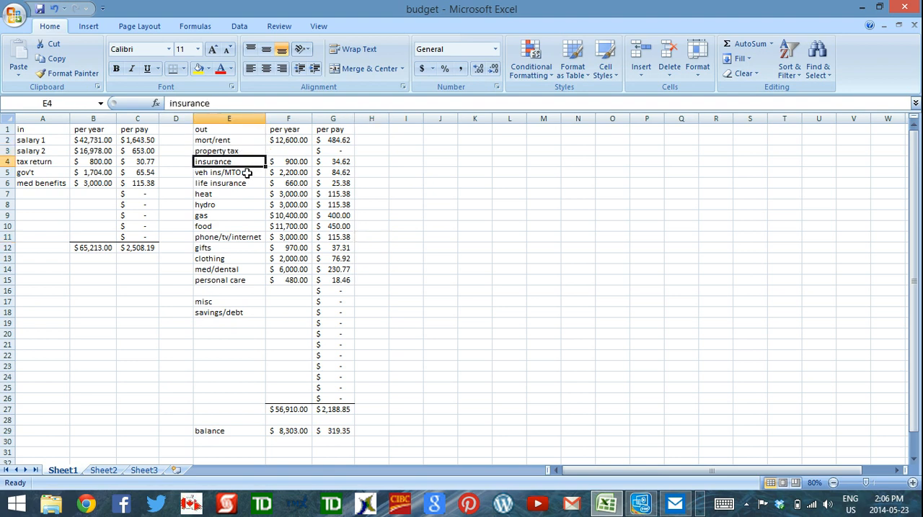
pyautogui.click(246, 173)
pyautogui.click(252, 182)
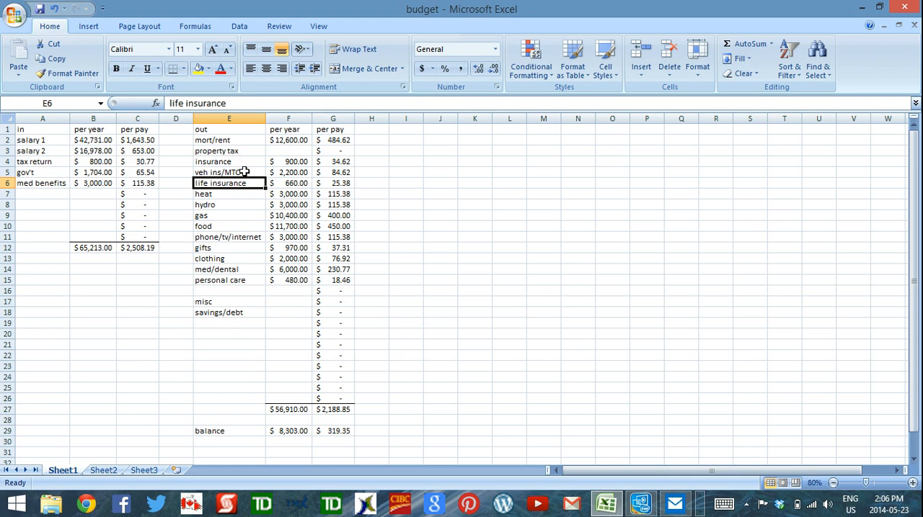
pyautogui.click(243, 171)
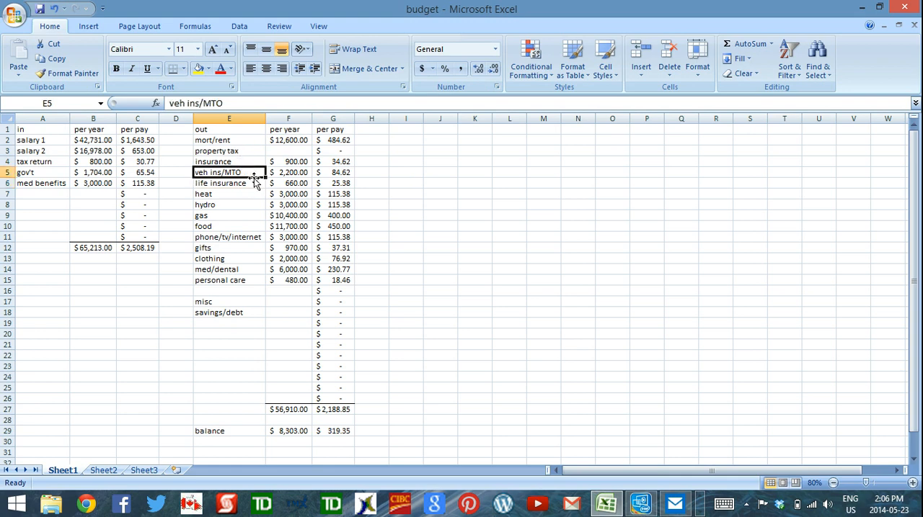
pyautogui.click(245, 185)
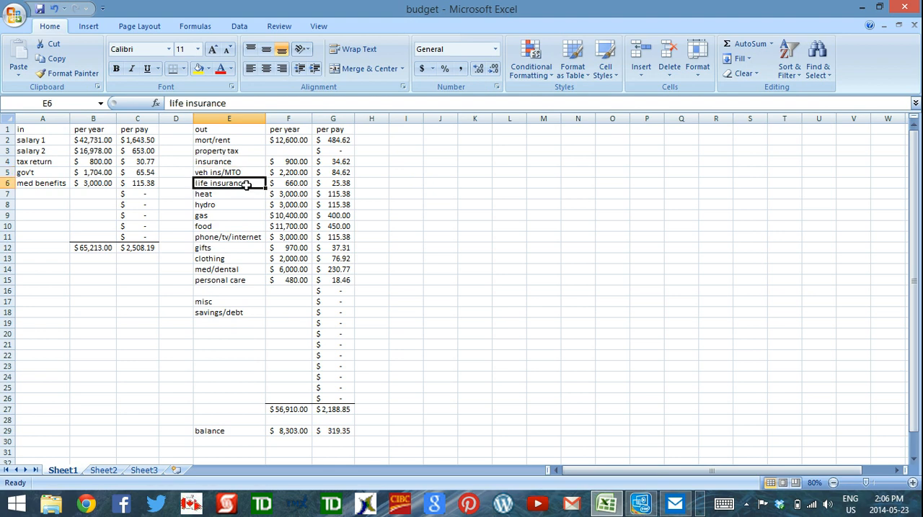
pyautogui.click(223, 196)
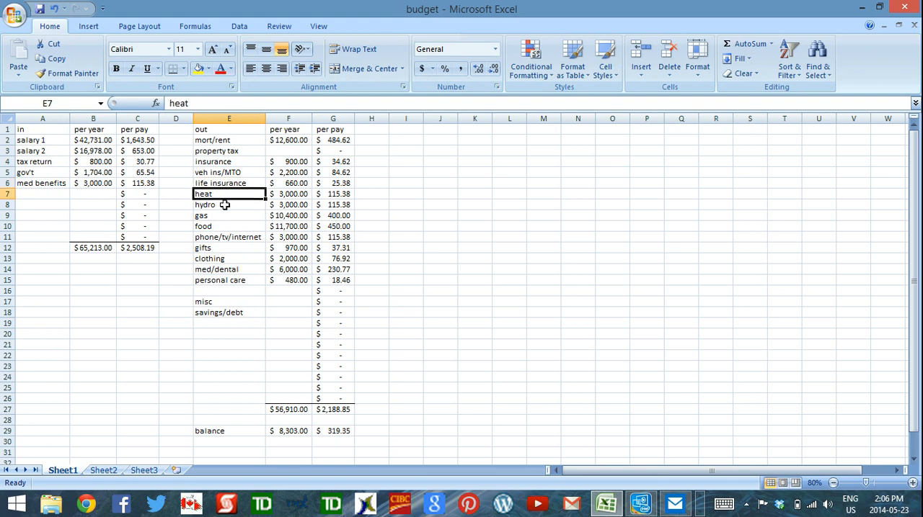
pyautogui.click(225, 205)
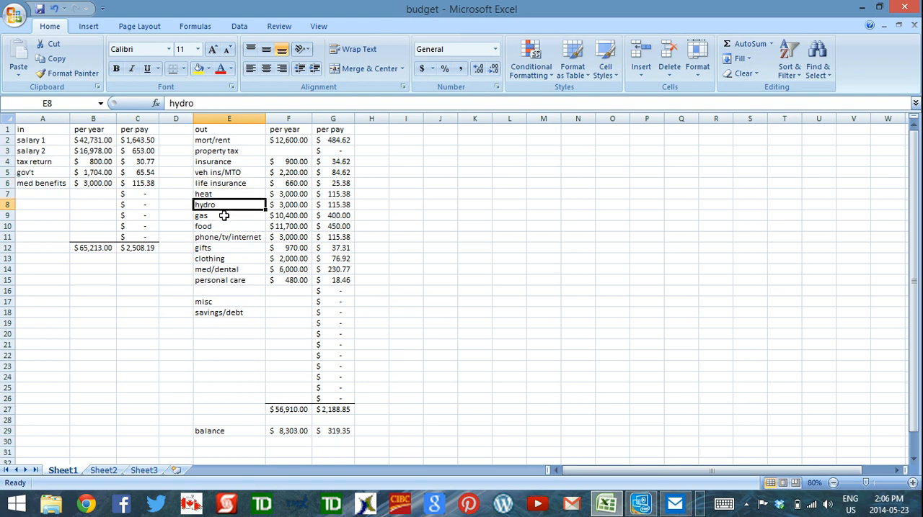
pyautogui.click(222, 215)
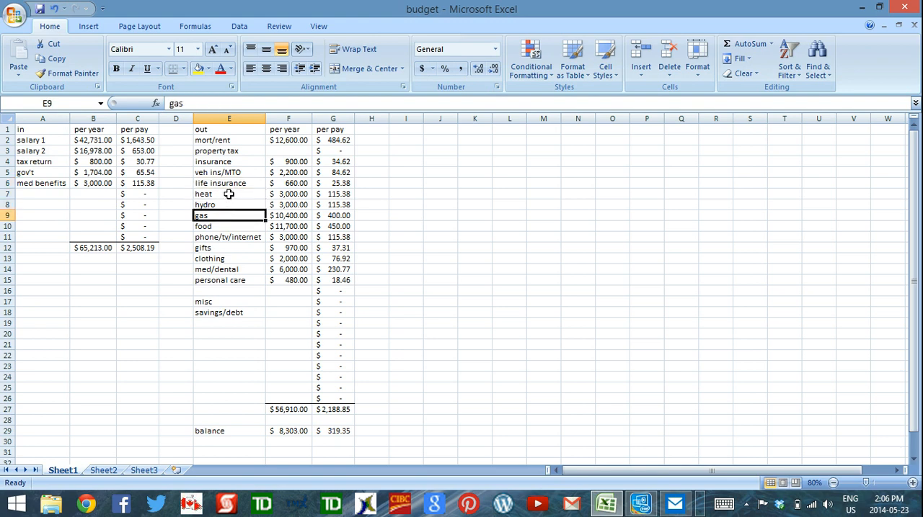
pyautogui.click(230, 226)
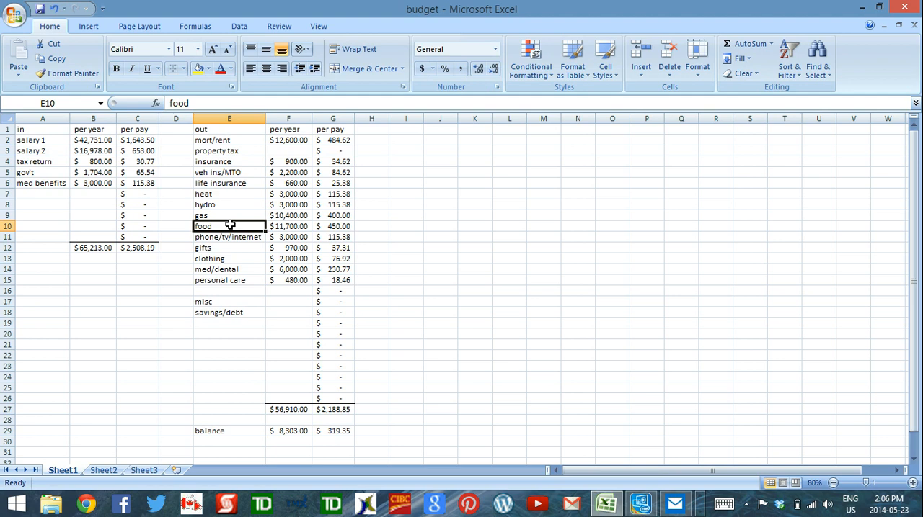
pyautogui.click(232, 237)
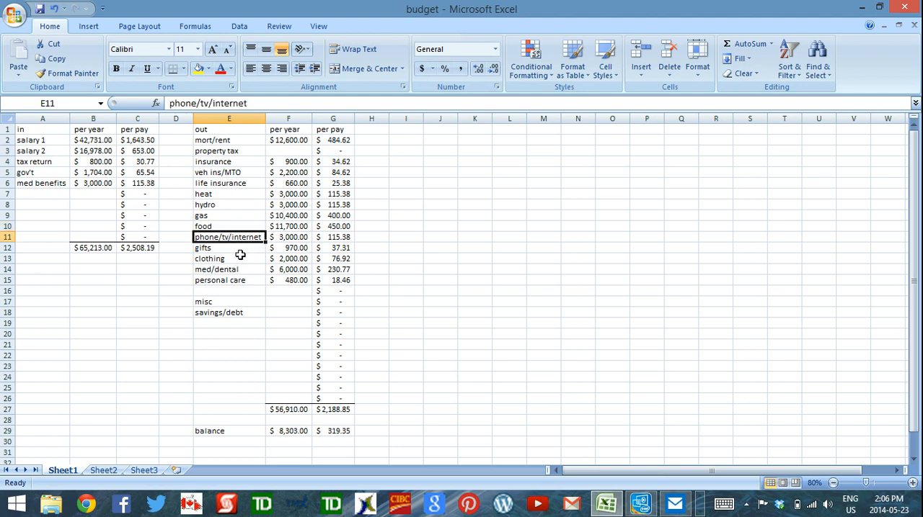
# Step: Review the remaining expense categories in column E, from gifts and clothing through misc and savings/debt
pyautogui.click(233, 249)
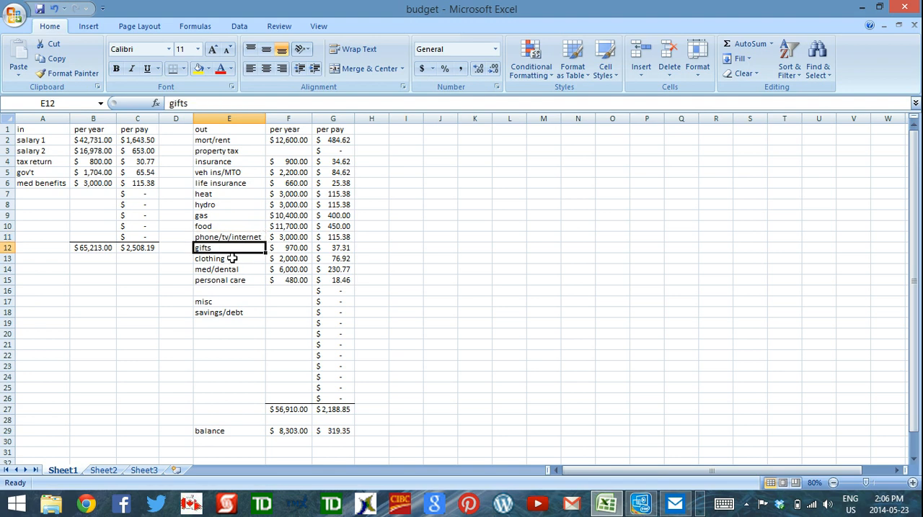
pyautogui.click(233, 259)
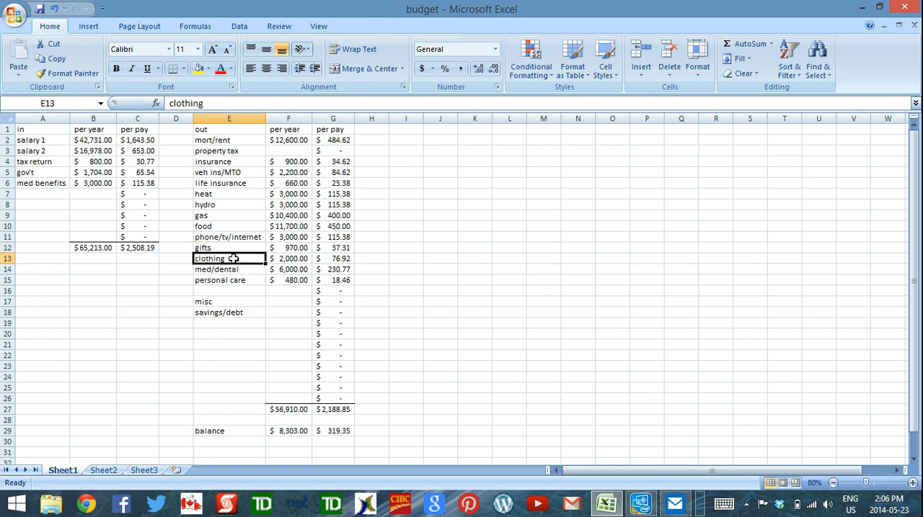
pyautogui.click(231, 248)
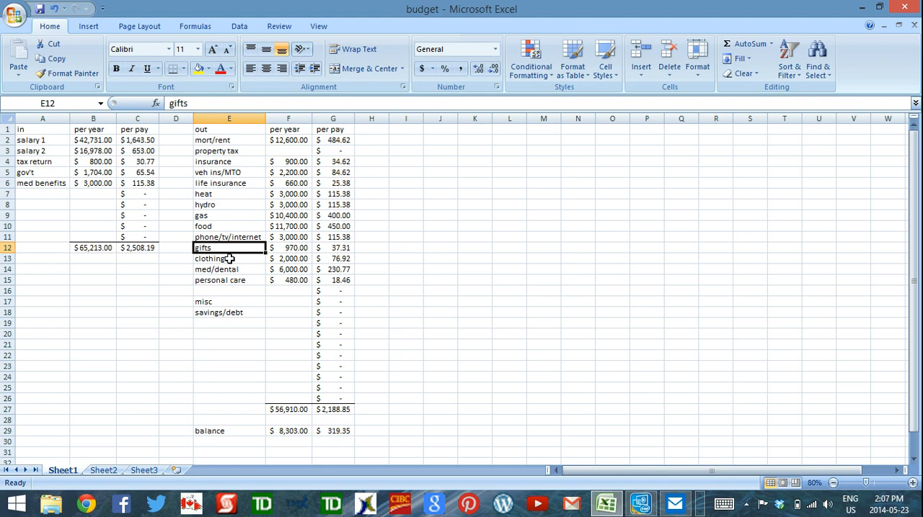
pyautogui.click(230, 259)
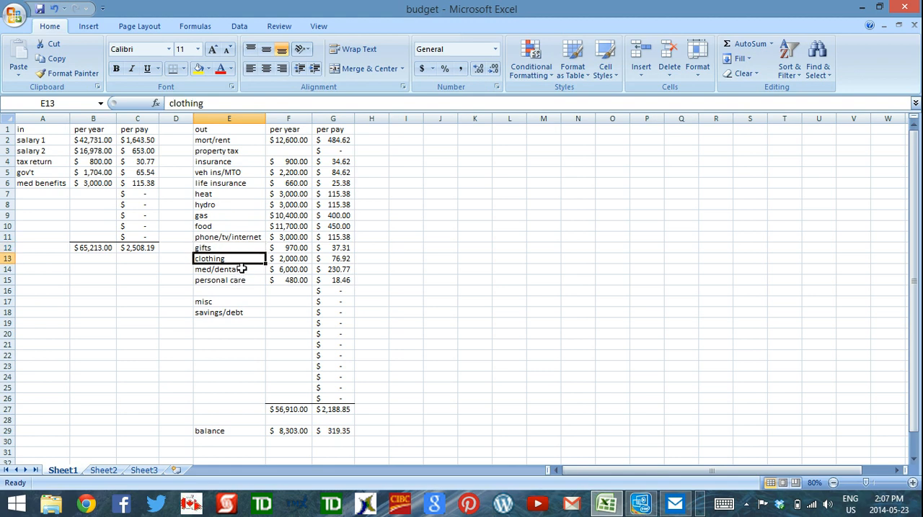
pyautogui.click(241, 270)
pyautogui.click(252, 281)
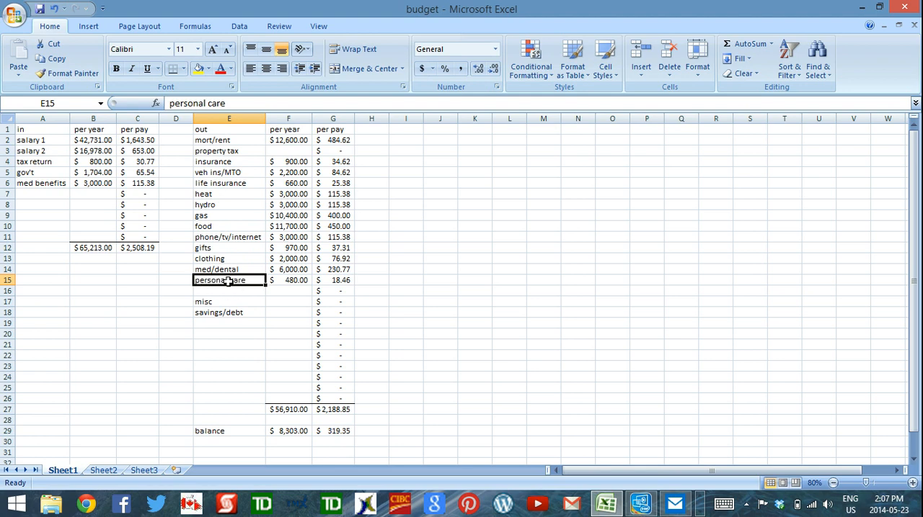
pyautogui.click(238, 301)
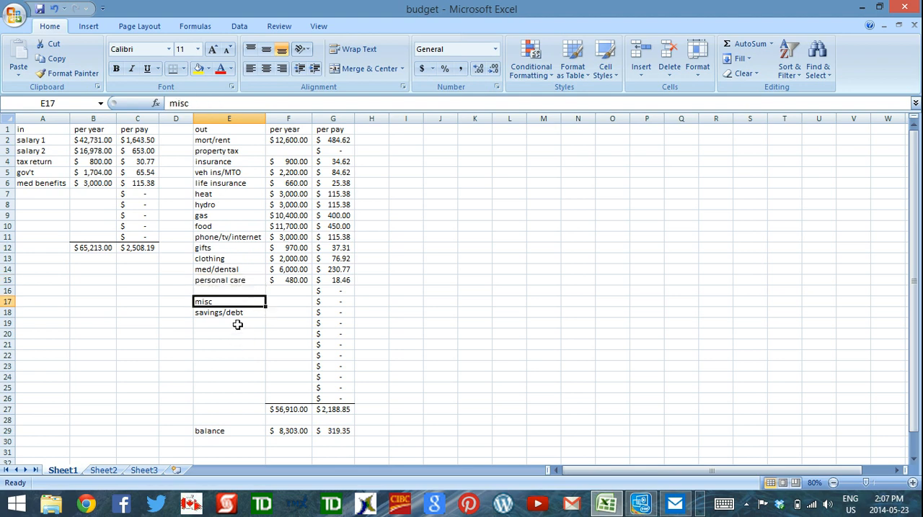
pyautogui.click(243, 315)
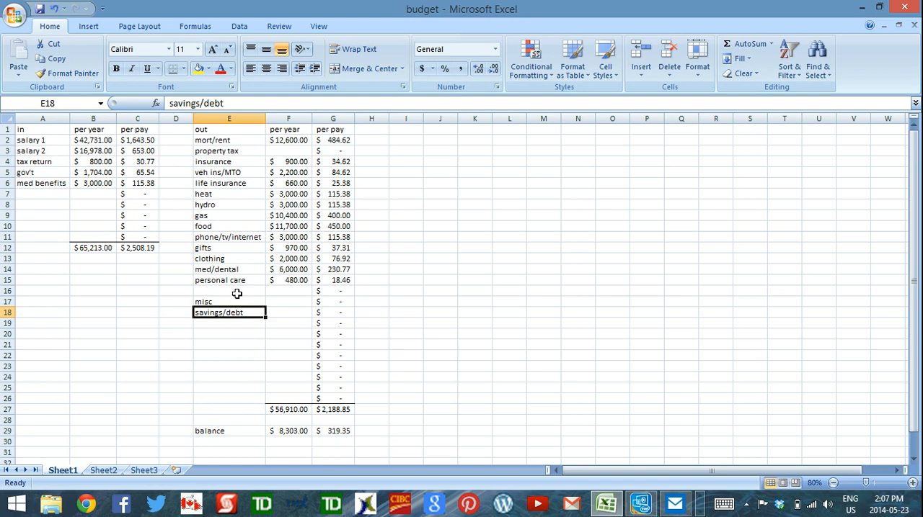
# Step: Examine each part of the formula for salary 1's yearly amount, leave it unedited, and inspect its per-pay formula
pyautogui.click(101, 141)
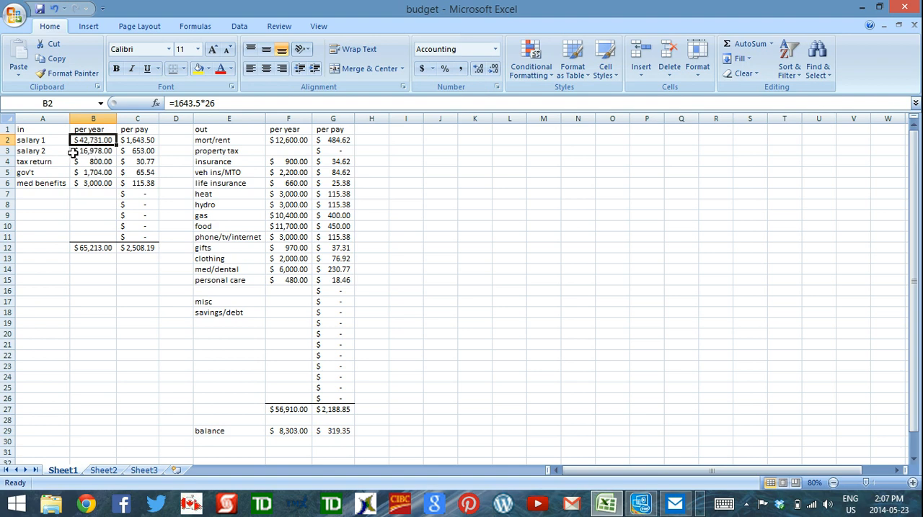
pyautogui.click(168, 104)
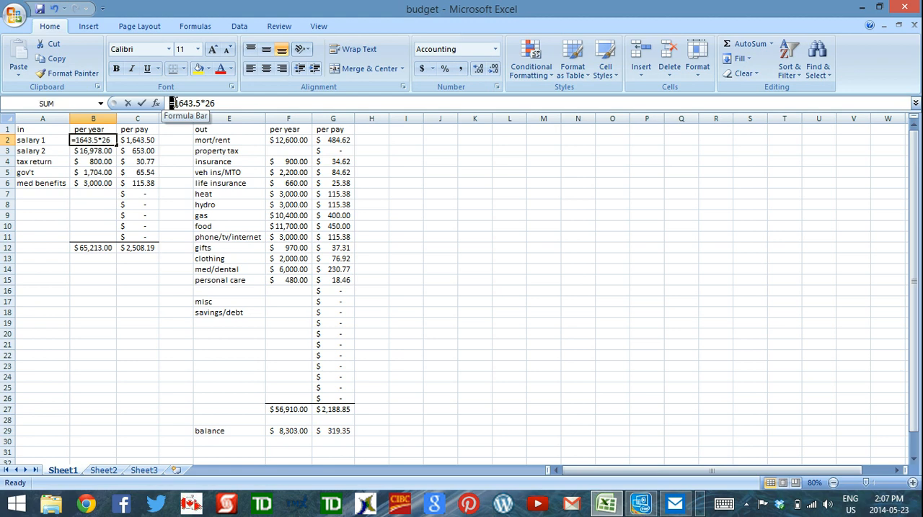
pyautogui.click(245, 103)
pyautogui.click(189, 103)
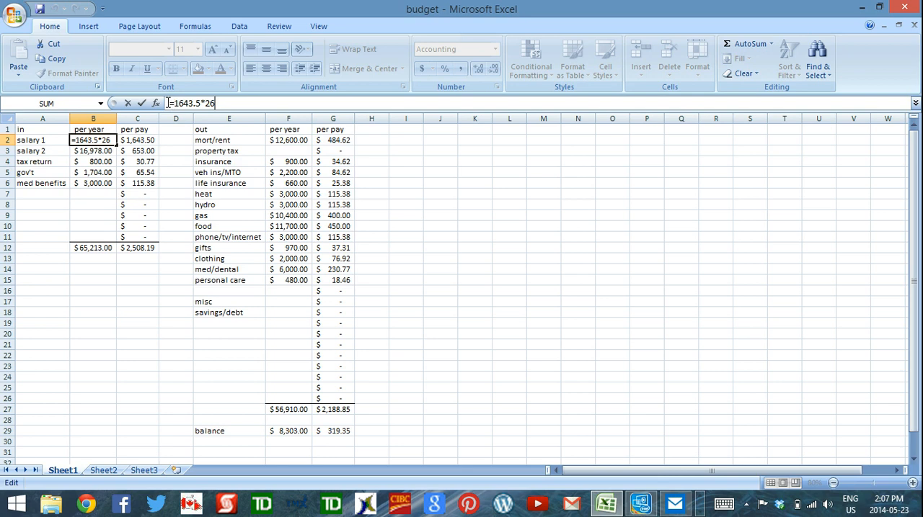
pyautogui.moveTo(186, 103); pyautogui.dragTo(203, 103)
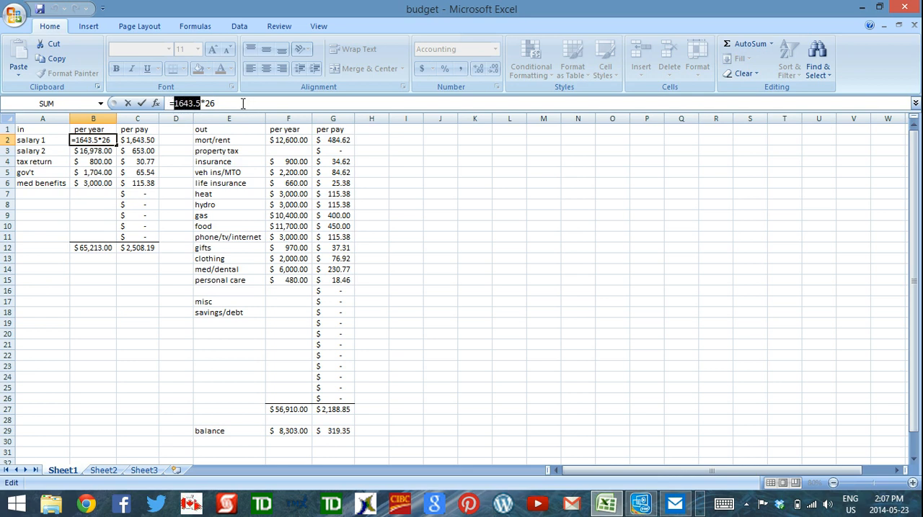
pyautogui.moveTo(203, 103); pyautogui.dragTo(207, 103)
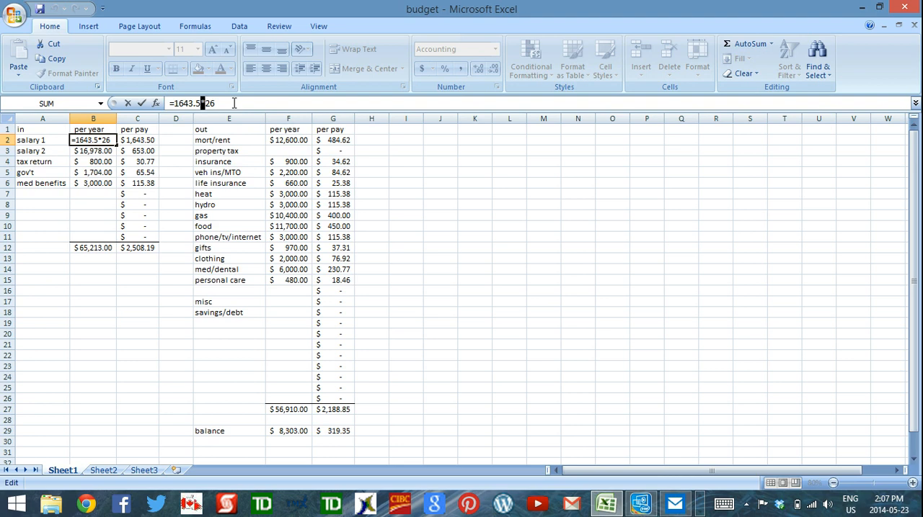
pyautogui.click(233, 103)
pyautogui.click(101, 204)
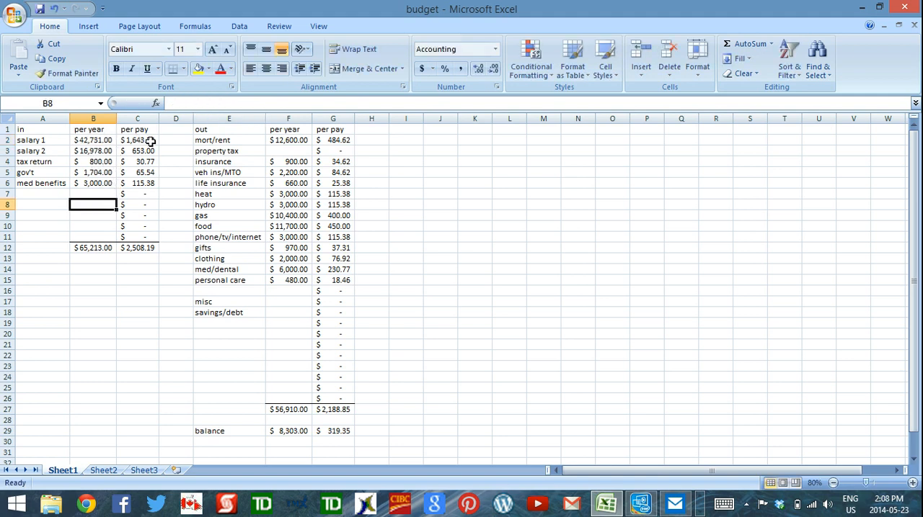
pyautogui.click(148, 140)
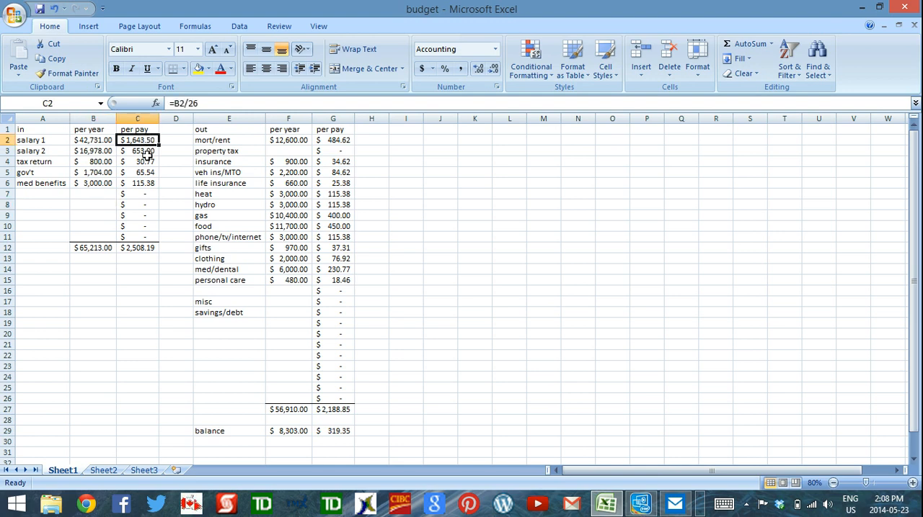
# Step: Inspect the per-pay formulas down the income column, including the blank rows, and the formula for the yearly gov't income
pyautogui.click(147, 151)
pyautogui.click(147, 173)
pyautogui.click(149, 196)
pyautogui.click(149, 214)
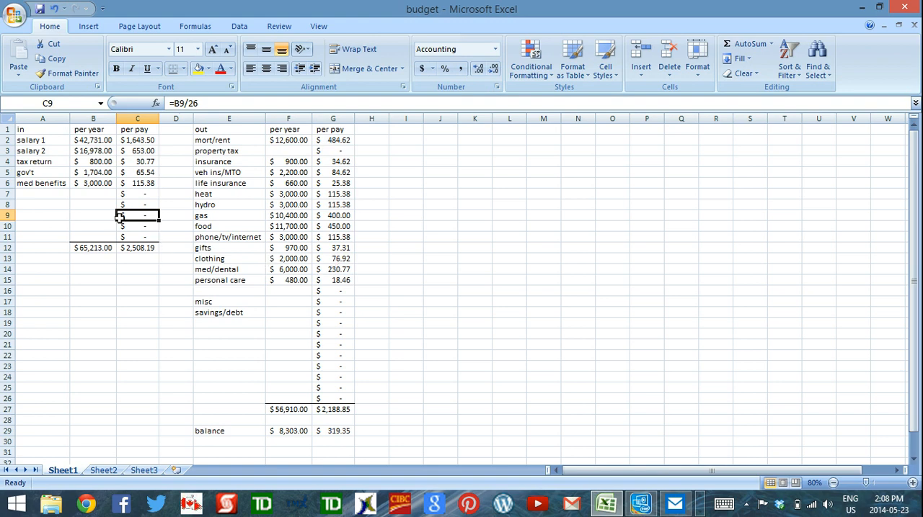
pyautogui.click(93, 172)
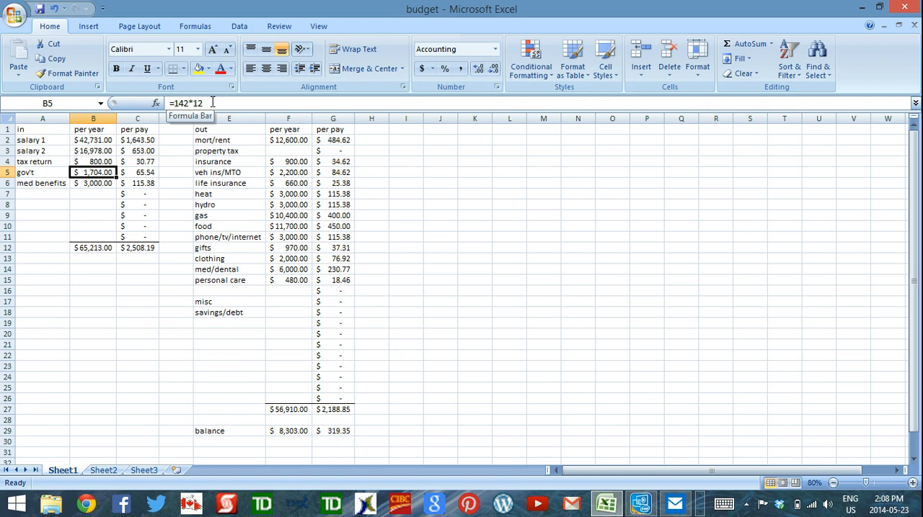
# Step: Inspect the yearly expense formulas for mort/rent, heat and hydro
pyautogui.click(294, 140)
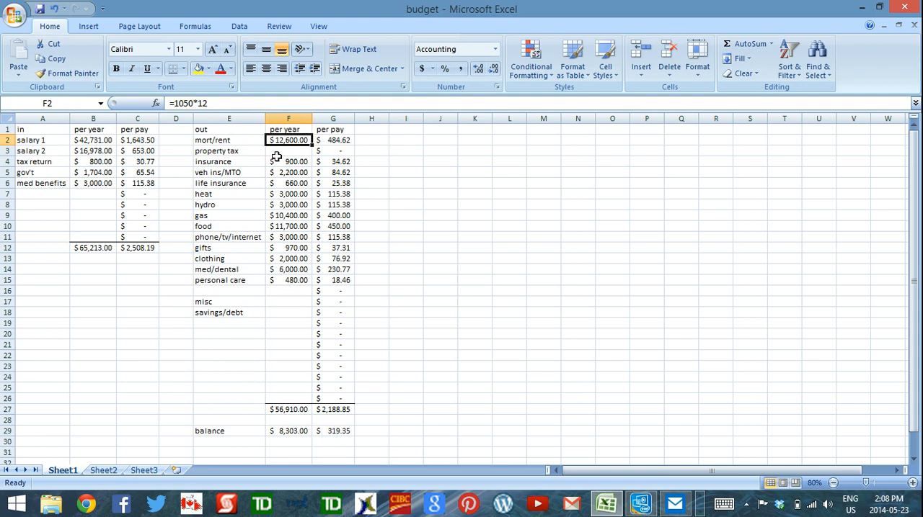
pyautogui.click(274, 194)
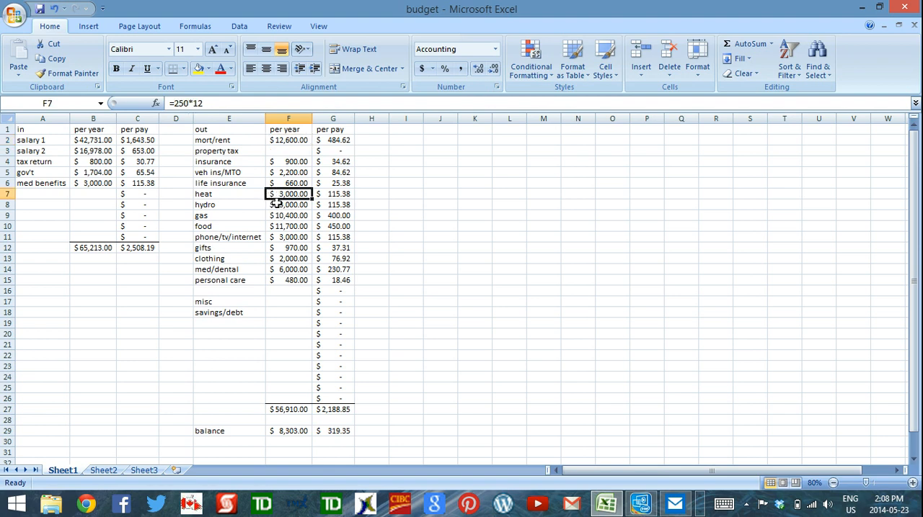
pyautogui.click(276, 204)
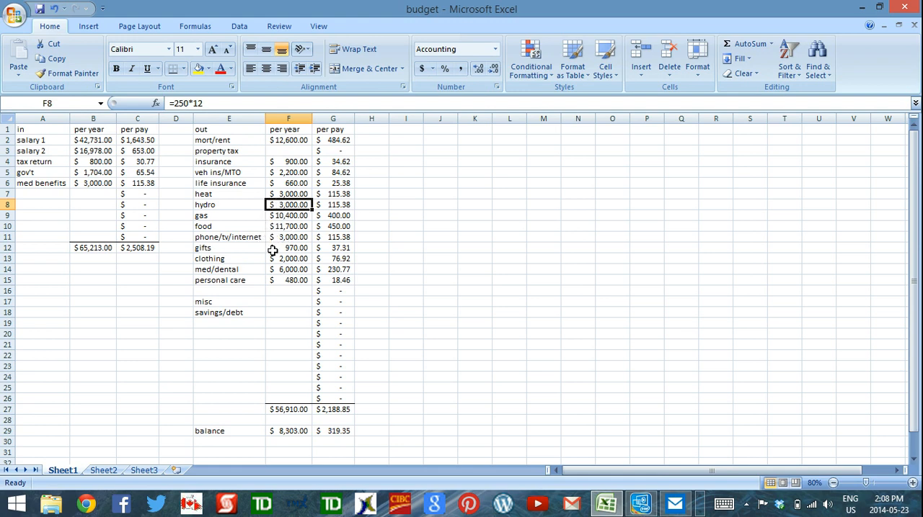
# Step: Examine each part of the yearly gifts formula and leave it unedited
pyautogui.click(274, 248)
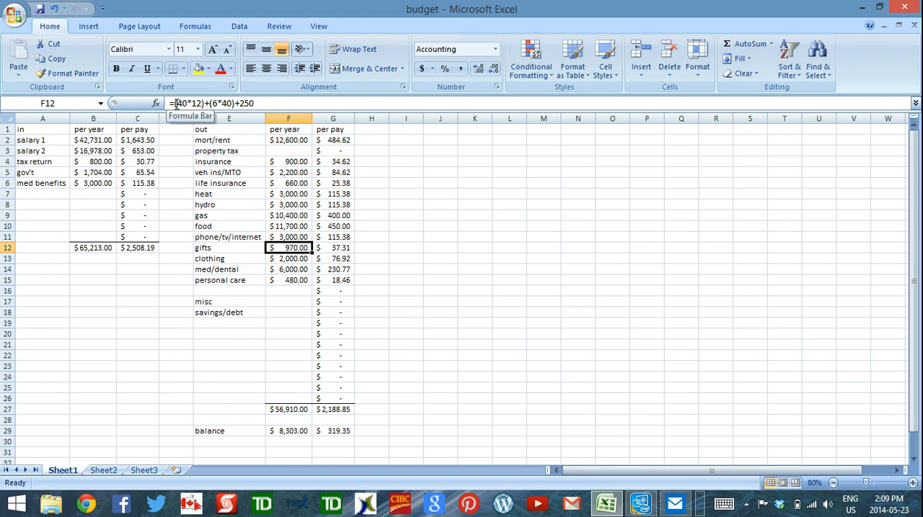
pyautogui.doubleClick(180, 103)
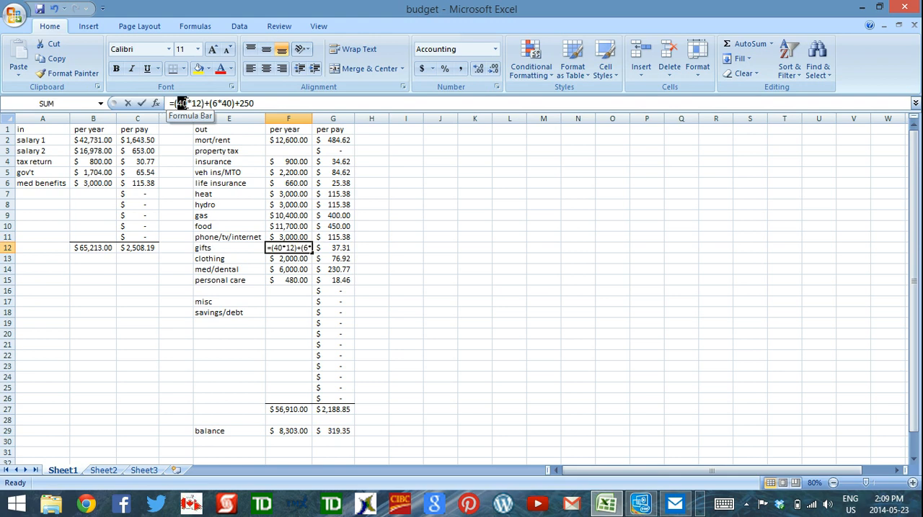
pyautogui.doubleClick(197, 103)
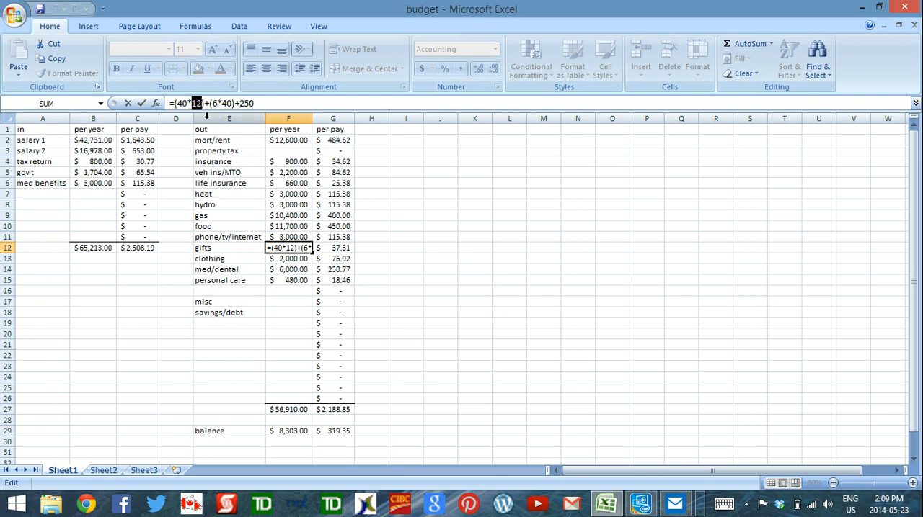
pyautogui.click(206, 103)
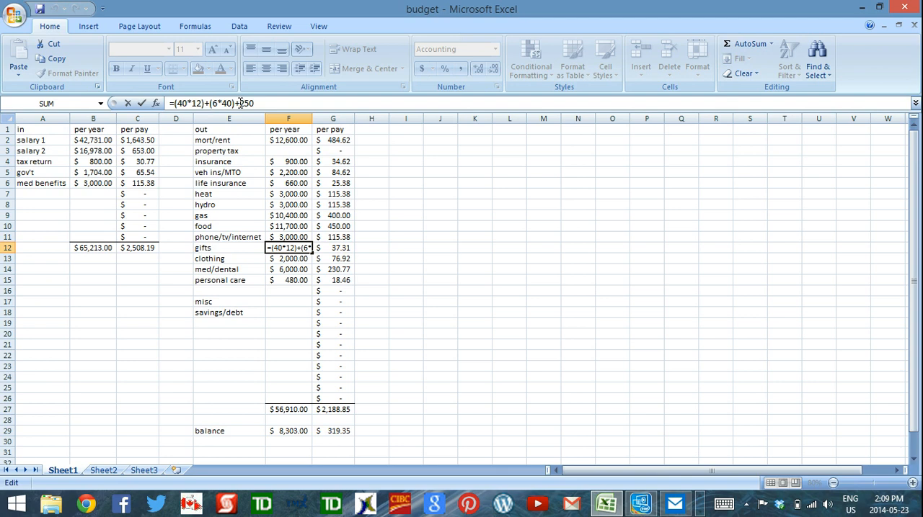
pyautogui.moveTo(241, 103); pyautogui.dragTo(266, 103)
pyautogui.click(282, 103)
pyautogui.press('Return')
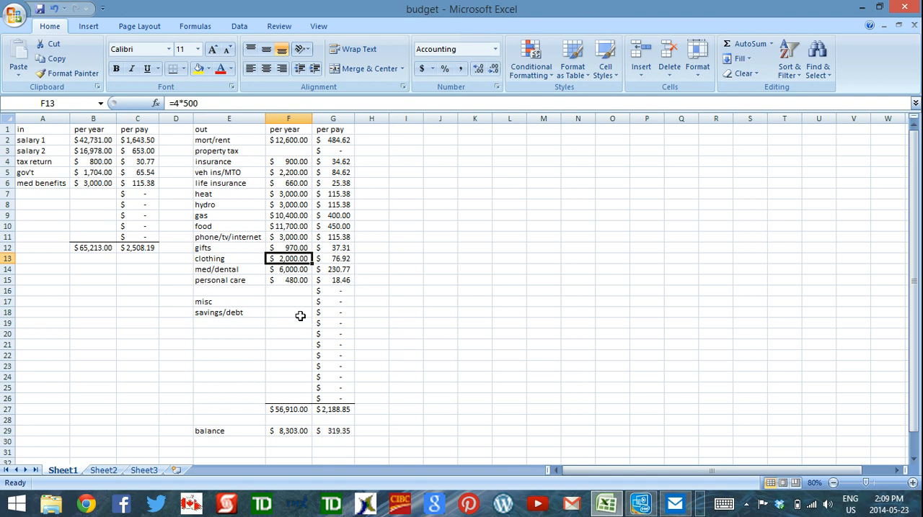
# Step: Inspect how the yearly med/dental and personal care expenses are calculated
pyautogui.click(292, 291)
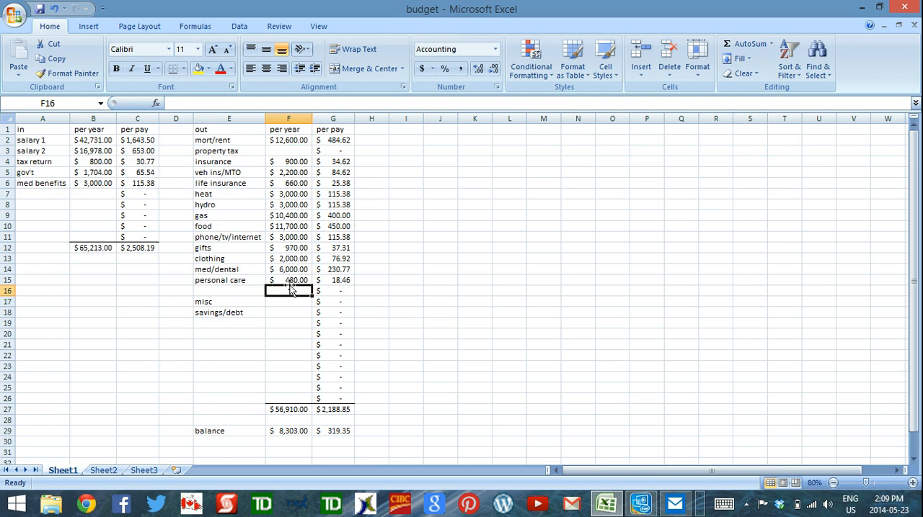
pyautogui.click(295, 269)
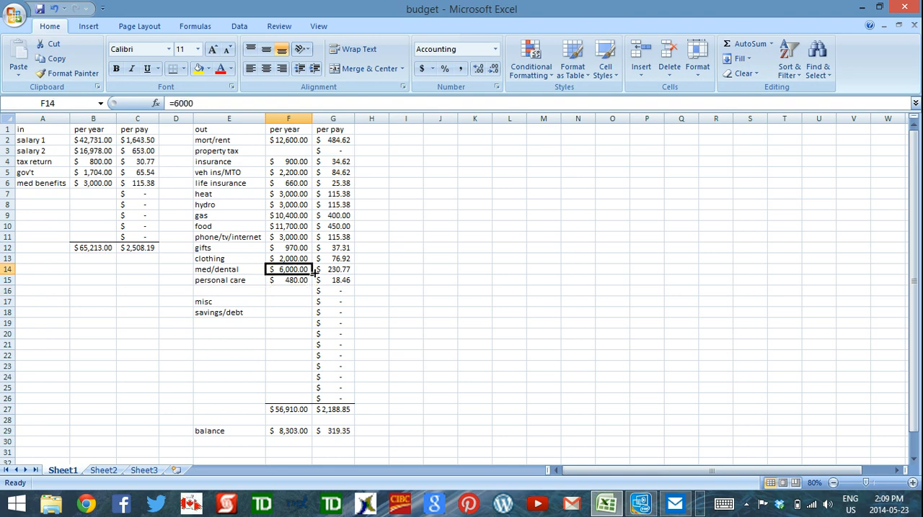
pyautogui.click(283, 281)
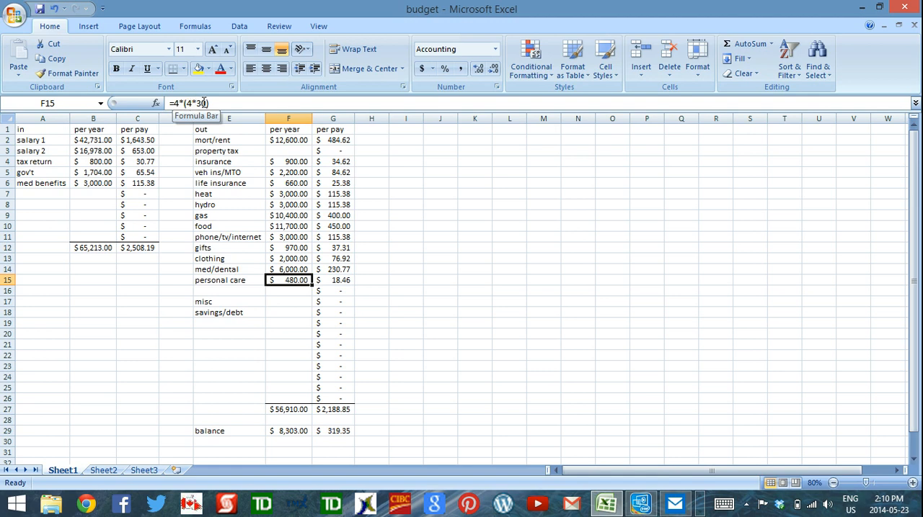
pyautogui.press('Down')
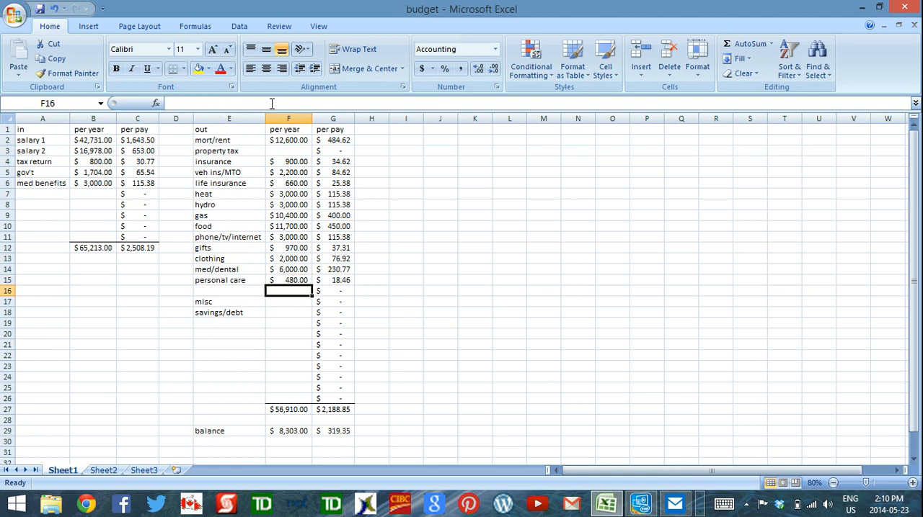
# Step: Set the yearly misc expense in F17 to 5% of total yearly income with the formula =B12*.05
pyautogui.click(292, 302)
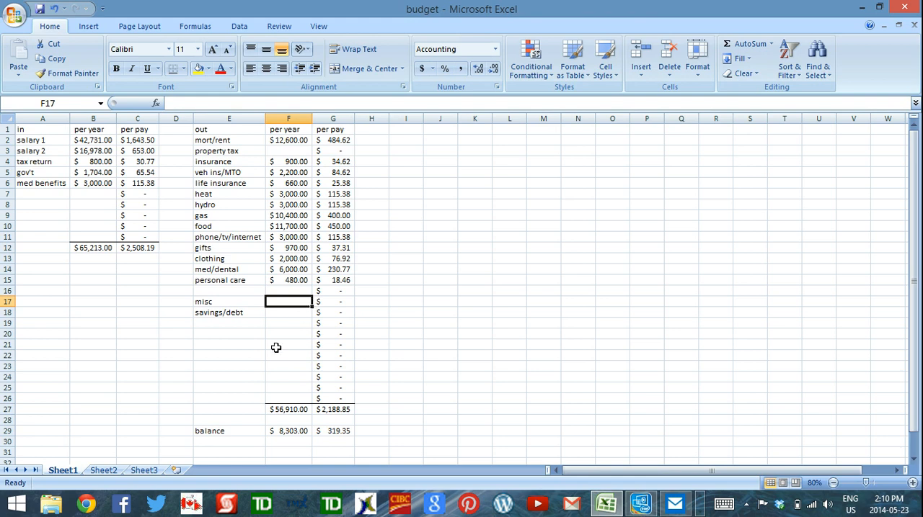
pyautogui.write('=')
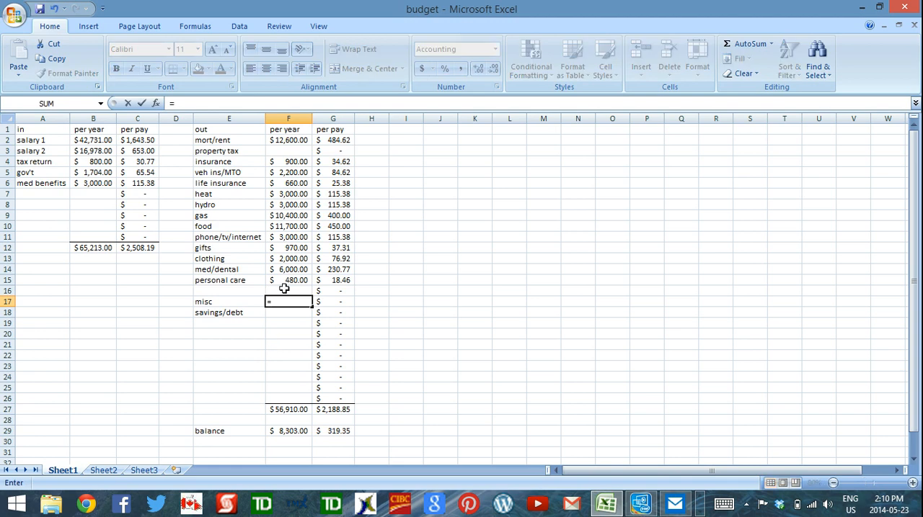
pyautogui.click(92, 248)
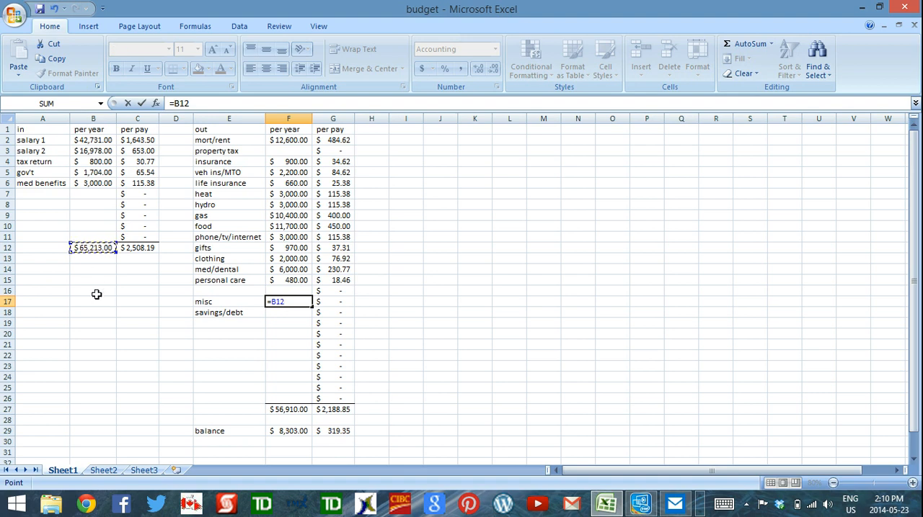
pyautogui.write('*.05')
pyautogui.press('Return')
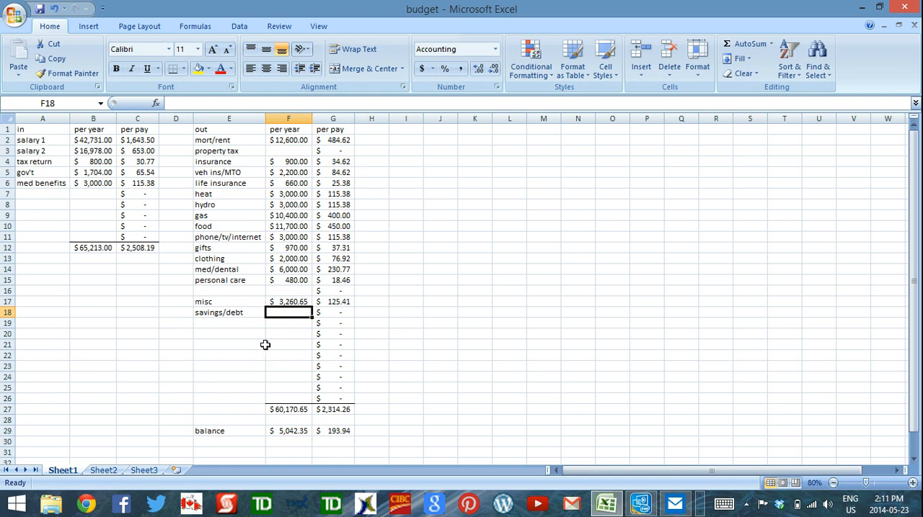
# Step: Enter =500*12 as the yearly savings/debt amount in F18 and check the yearly balance formula
pyautogui.write('=500*12')
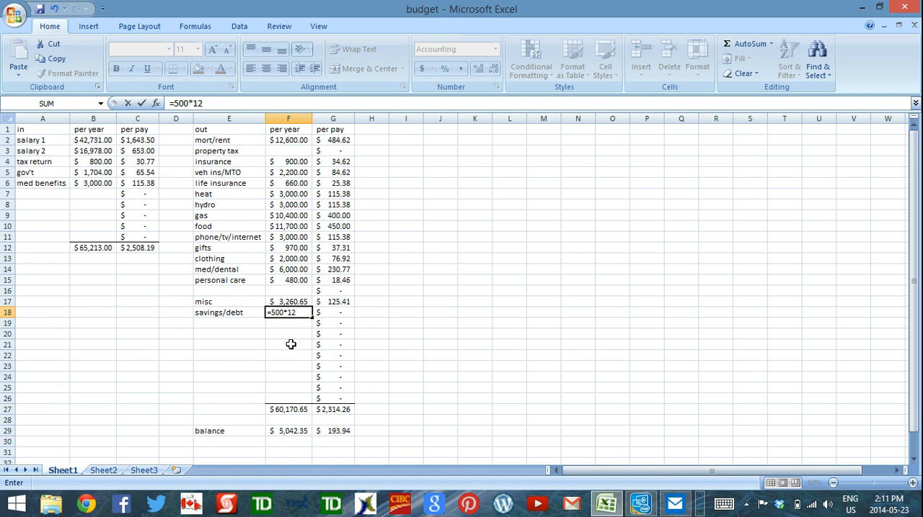
pyautogui.press('Return')
pyautogui.click(282, 433)
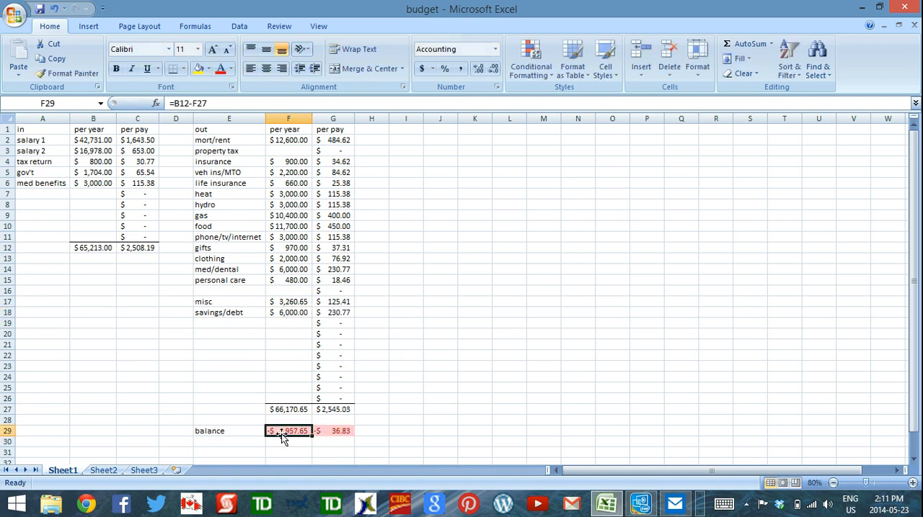
pyautogui.click(285, 442)
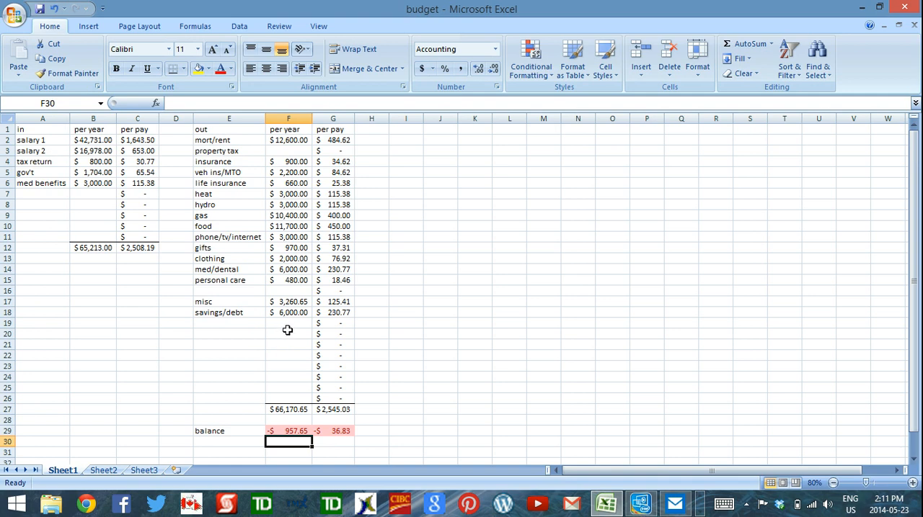
# Step: Review the yearly expenses from insurance to misc and change the gifts formula to =(40*12)+(6*30)+250
pyautogui.moveTo(300, 163); pyautogui.dragTo(297, 302)
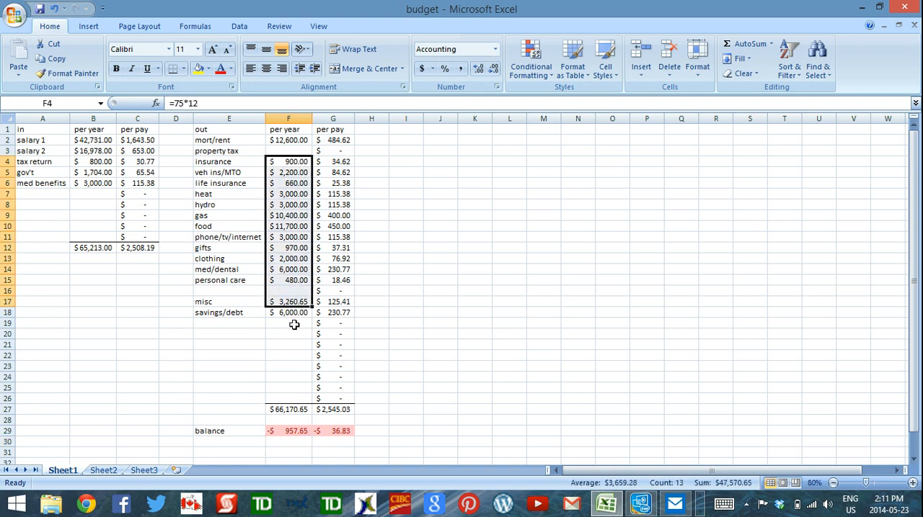
pyautogui.click(294, 324)
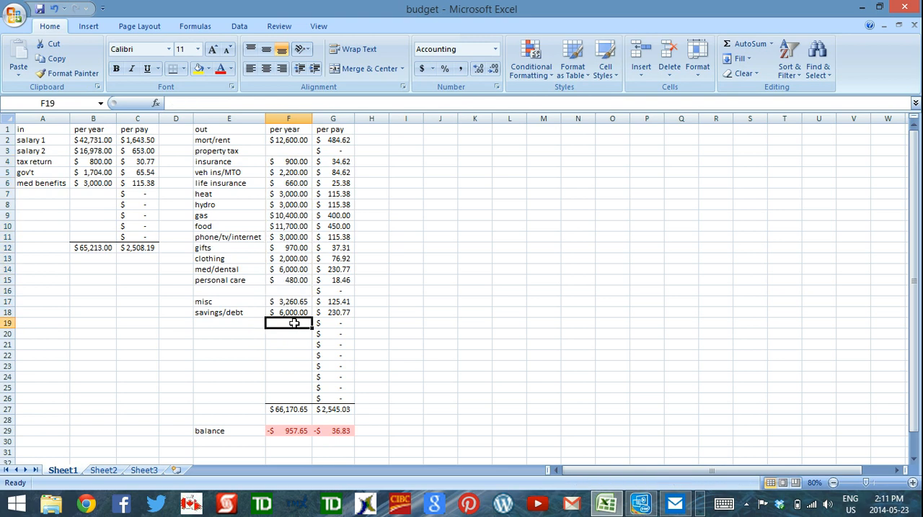
pyautogui.click(278, 248)
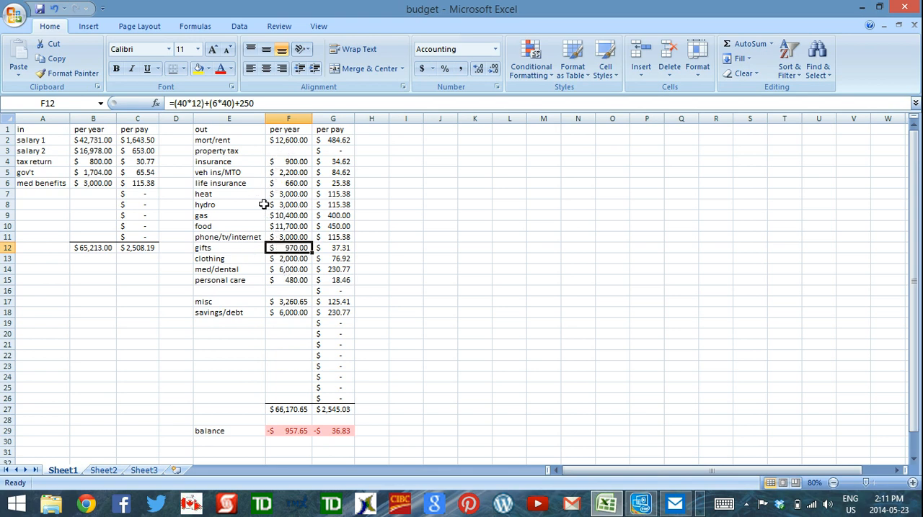
pyautogui.click(222, 103)
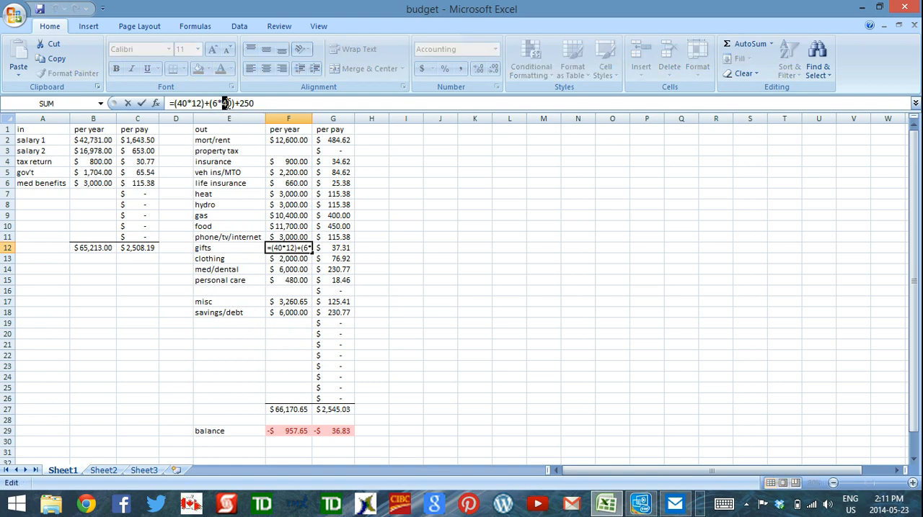
pyautogui.write('3')
pyautogui.press('Return')
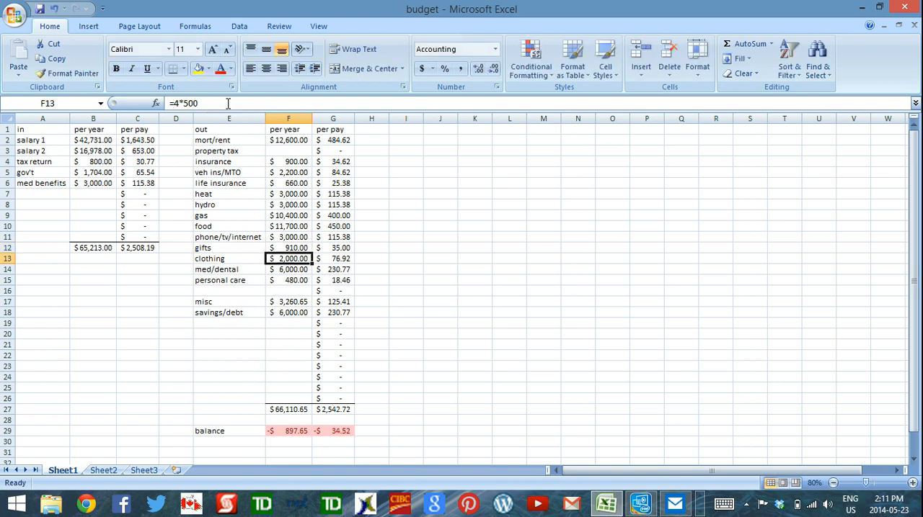
pyautogui.click(356, 420)
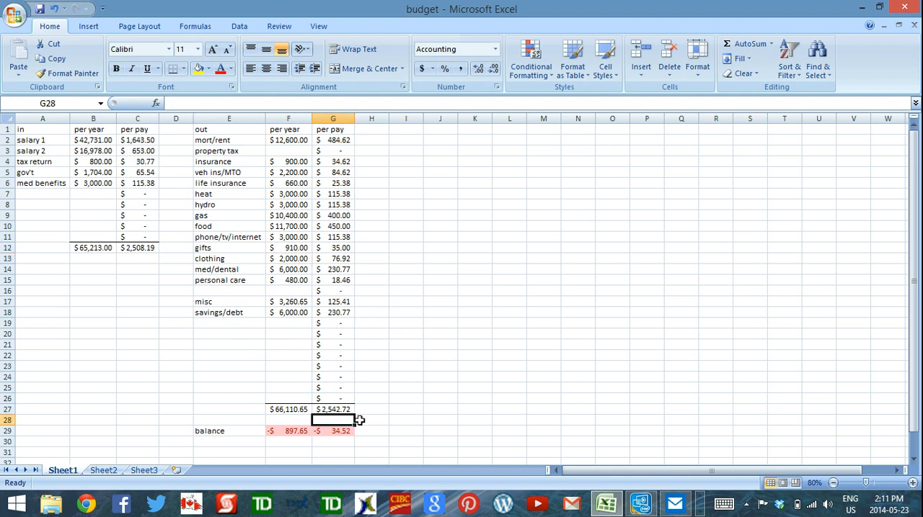
# Step: Set the multiplier in the second bracket of the yearly gifts formula to 25, giving =(40*12)+(6*25)+250
pyautogui.click(297, 249)
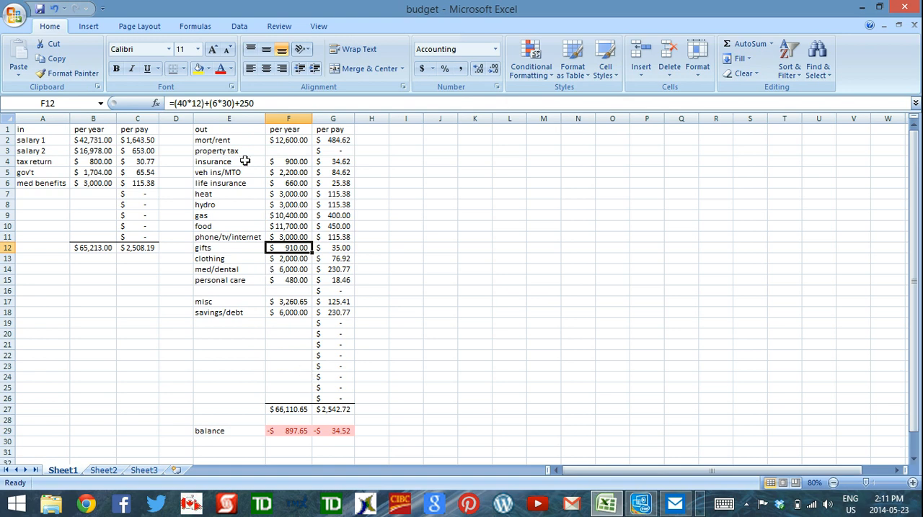
pyautogui.moveTo(221, 103); pyautogui.dragTo(233, 103)
pyautogui.write('8')
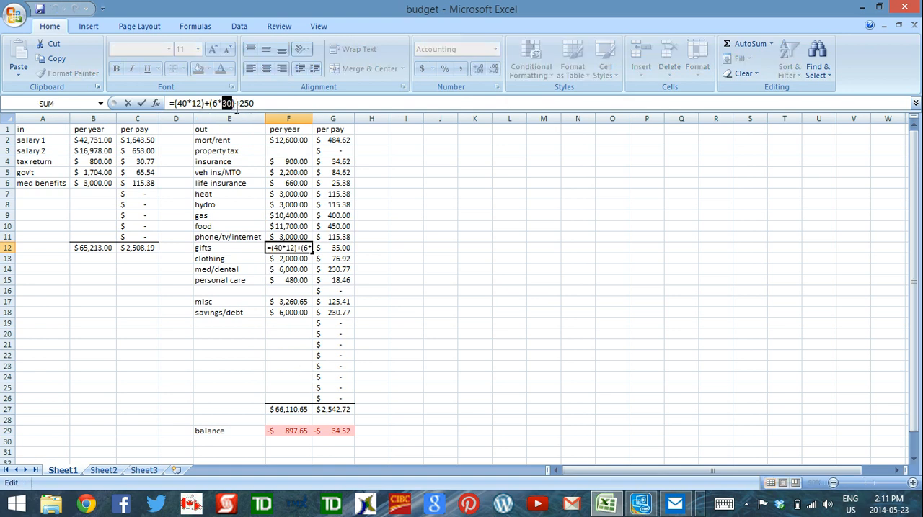
pyautogui.write('25')
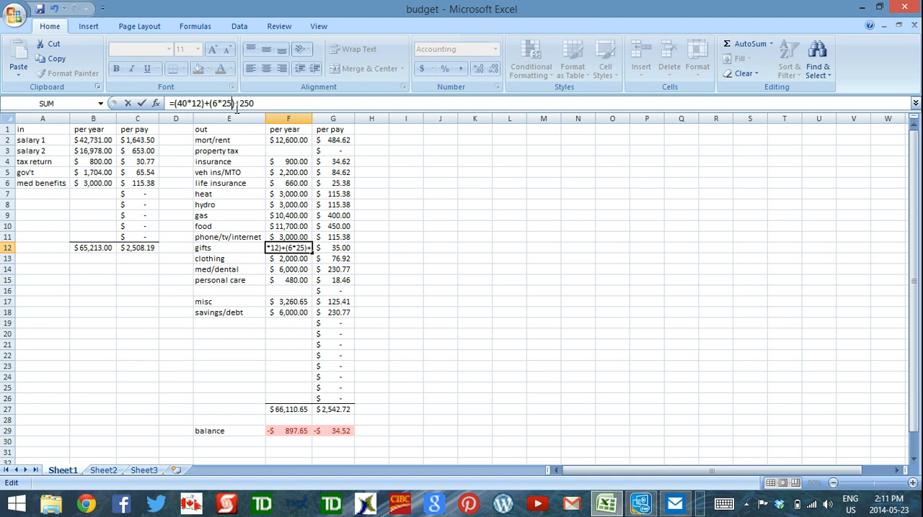
pyautogui.press('Return')
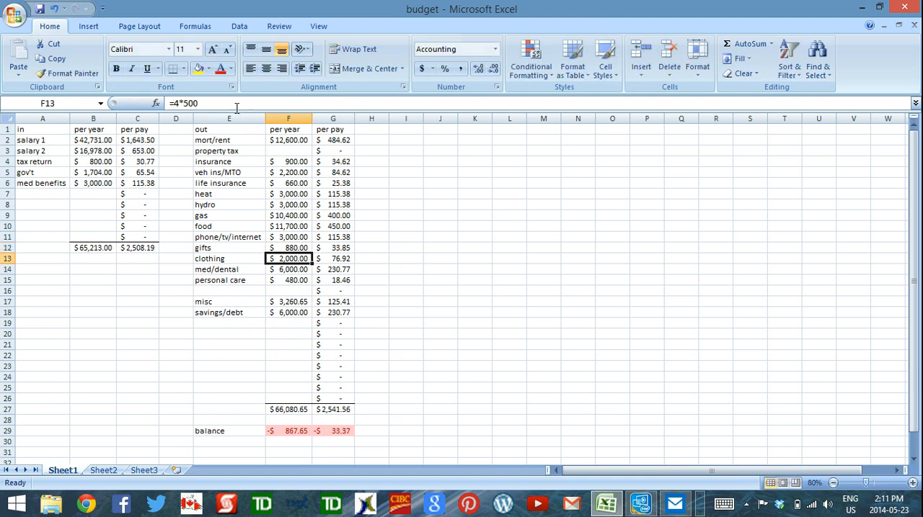
# Step: Change the yearly personal care formula in F15 to =4*(3*30) and check the per-pay balance
pyautogui.click(299, 282)
pyautogui.moveTo(187, 104); pyautogui.dragTo(192, 103)
pyautogui.write('3*30)')
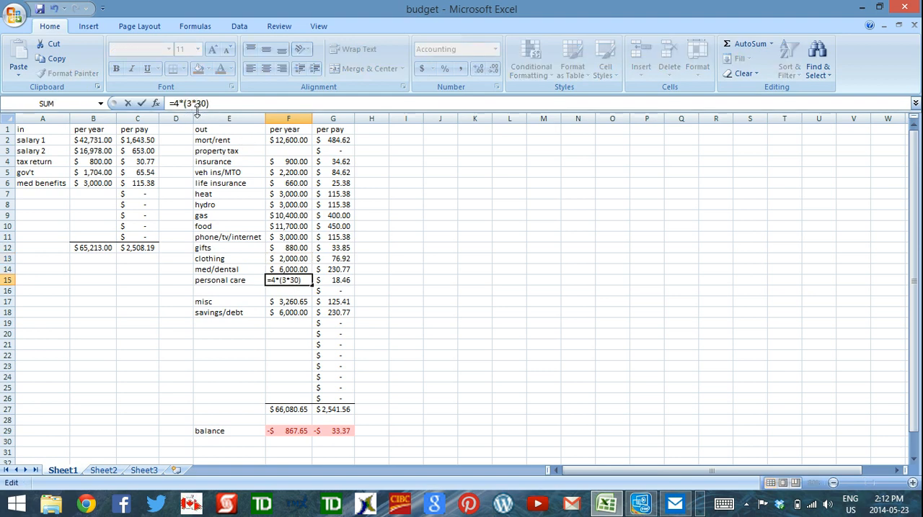
pyautogui.press('Return')
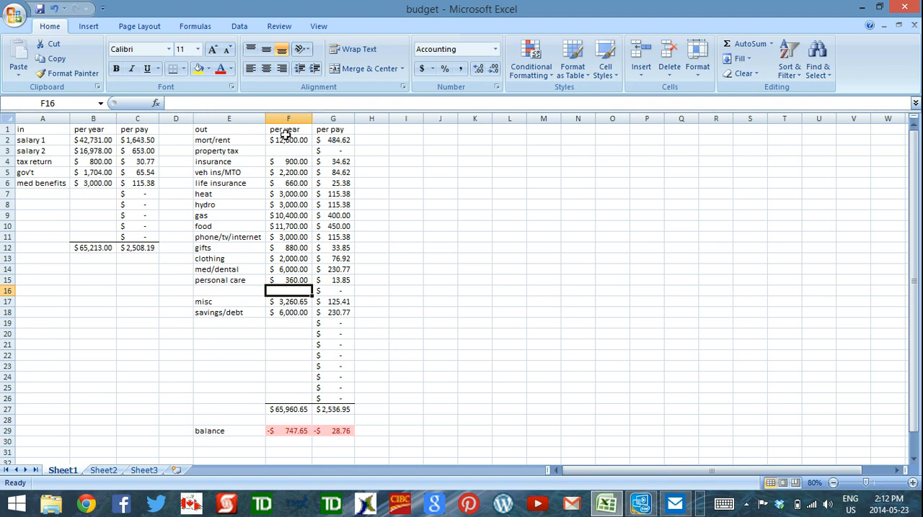
pyautogui.click(347, 430)
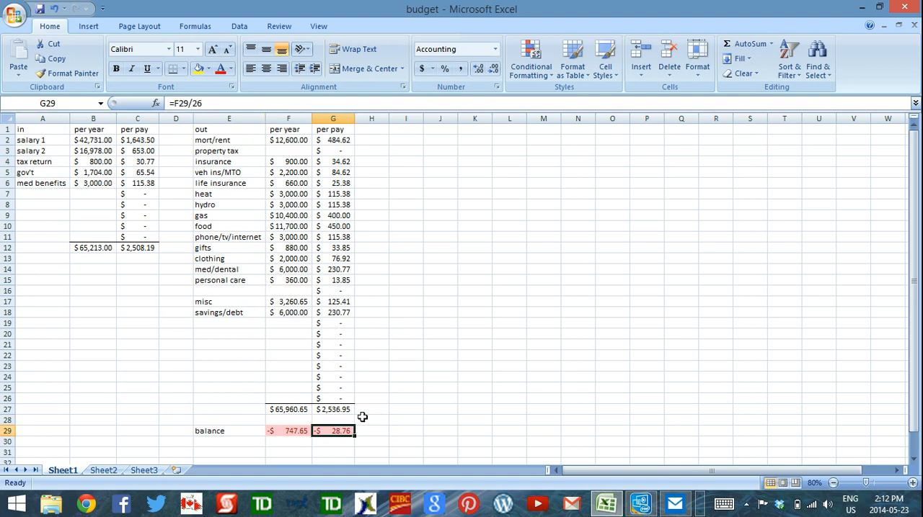
# Step: Lower the misc rate in F17 to 4 percent by changing its formula to =B12*0.04, and check the balance
pyautogui.click(298, 336)
pyautogui.click(299, 303)
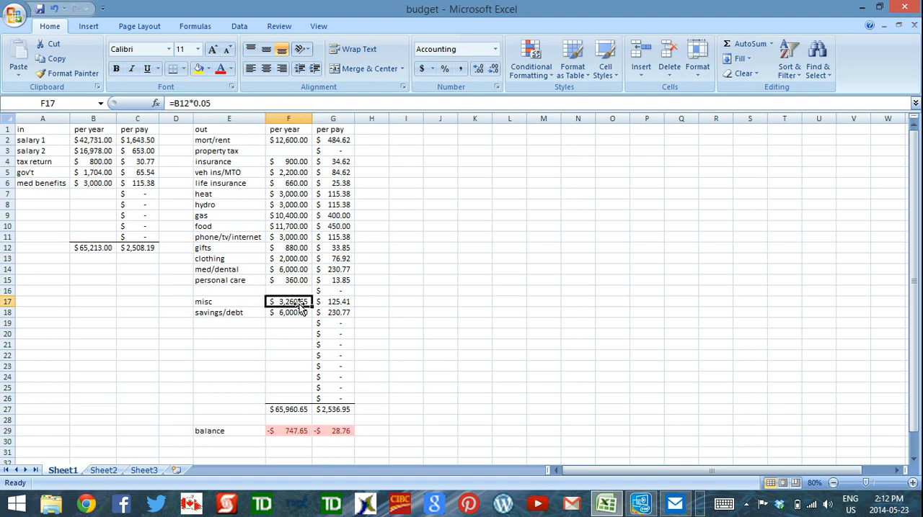
pyautogui.click(209, 103)
pyautogui.press('BackSpace')
pyautogui.write('4')
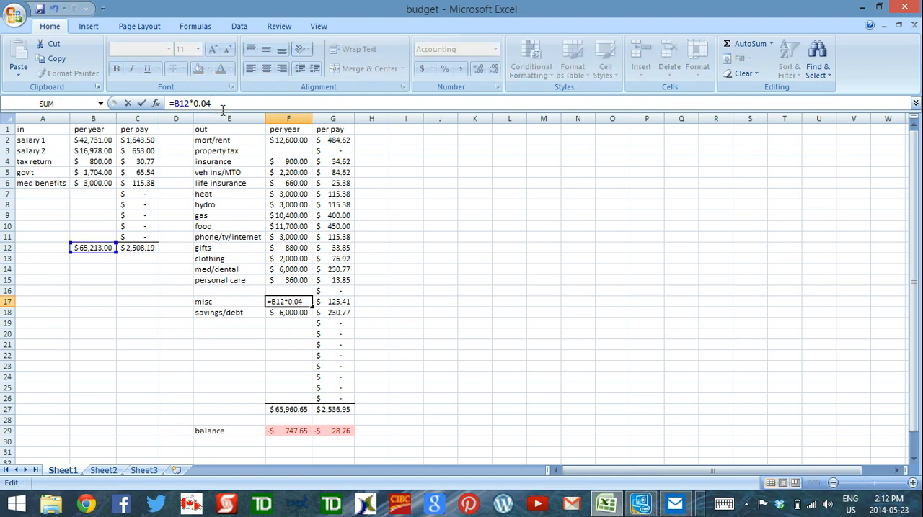
pyautogui.press('Return')
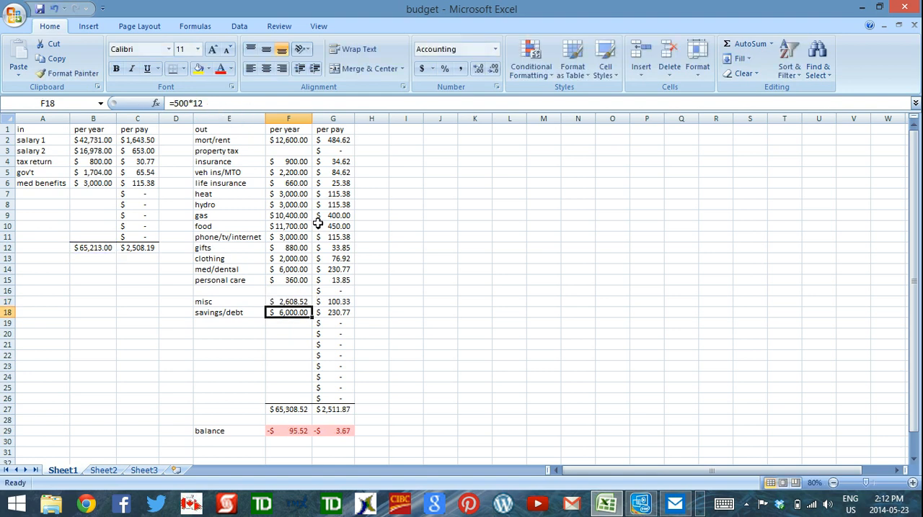
pyautogui.click(349, 422)
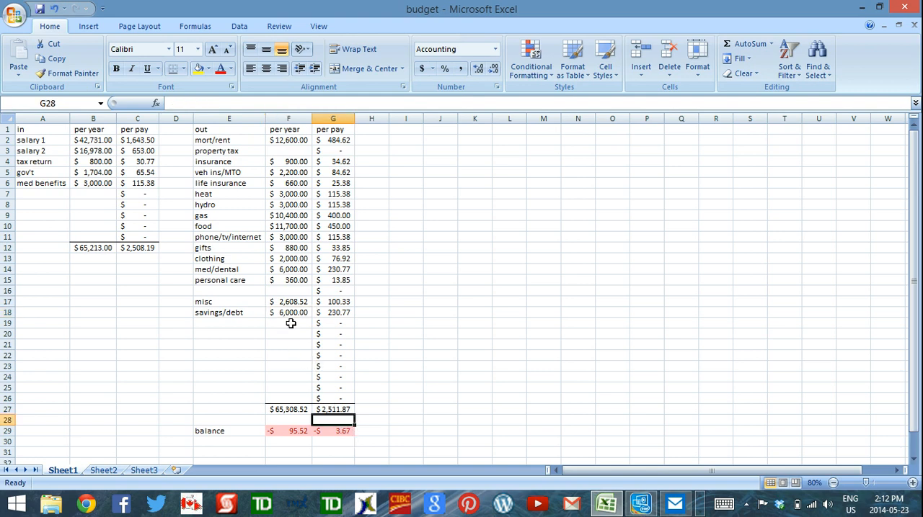
# Step: Change the yearly food formula in F10 to =210*52 and check the per-pay balance
pyautogui.click(288, 226)
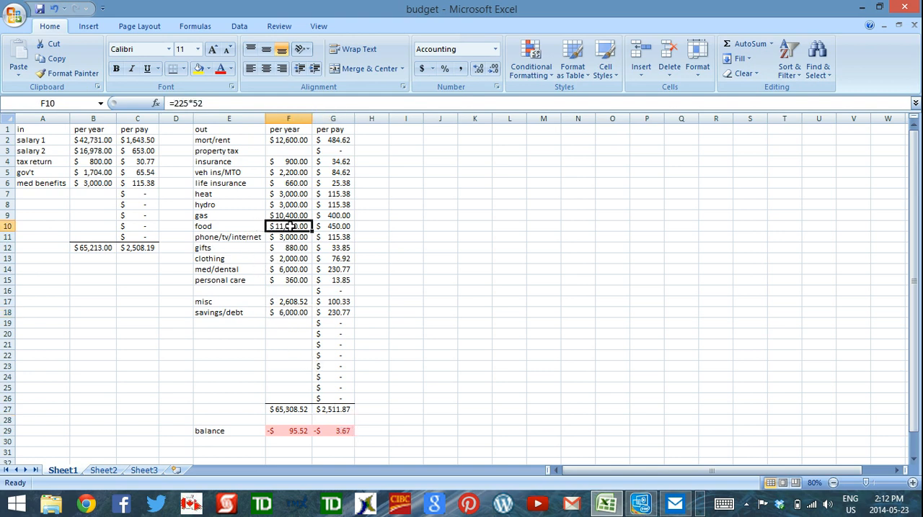
pyautogui.click(181, 103)
pyautogui.moveTo(179, 103); pyautogui.dragTo(187, 103)
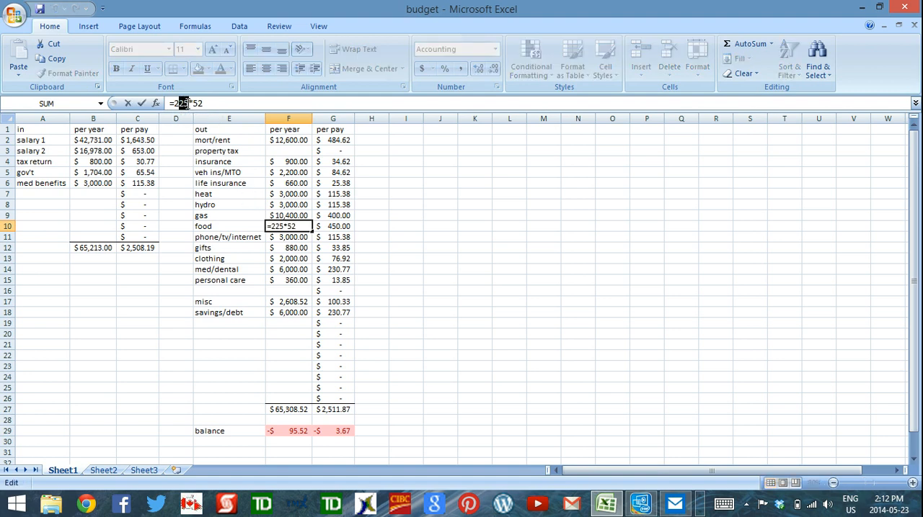
pyautogui.write('10')
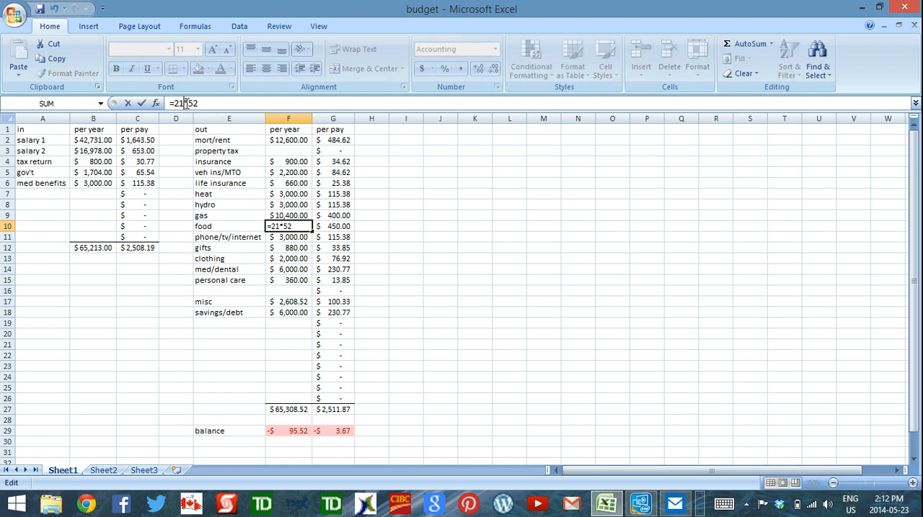
pyautogui.press('Return')
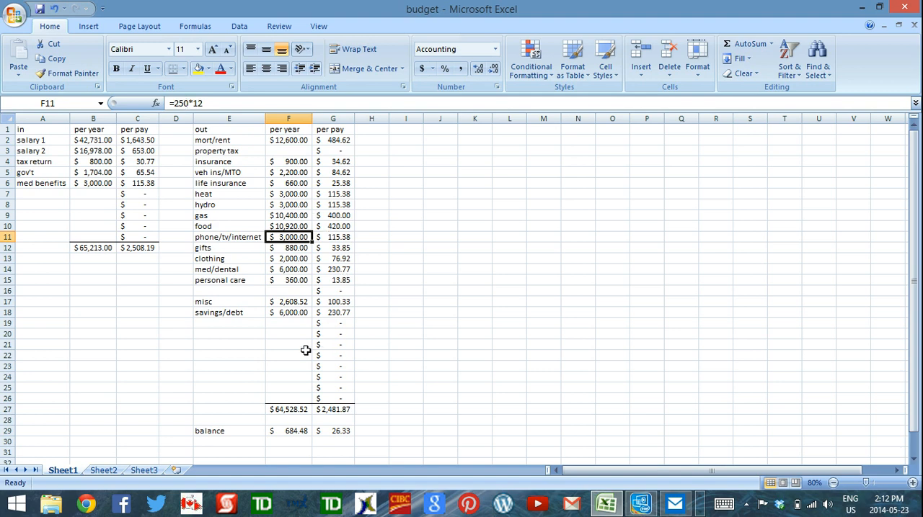
pyautogui.click(346, 431)
pyautogui.click(389, 376)
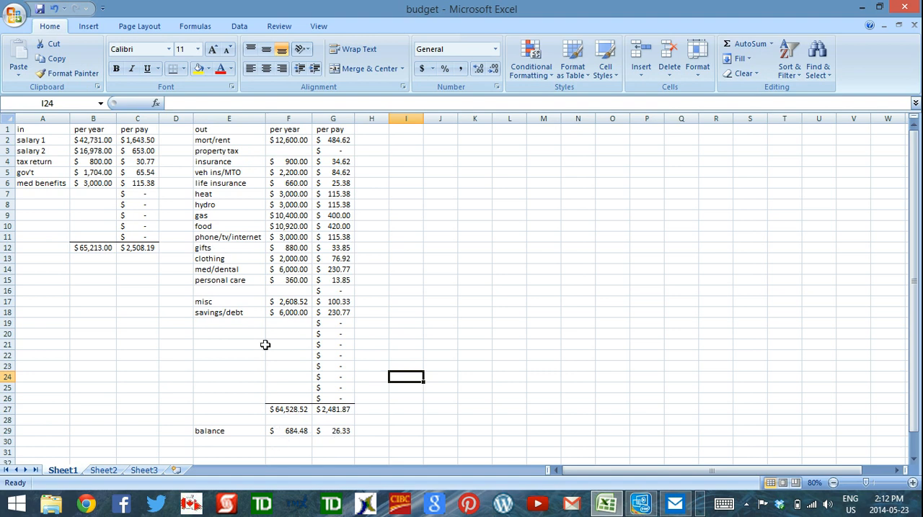
pyautogui.click(344, 431)
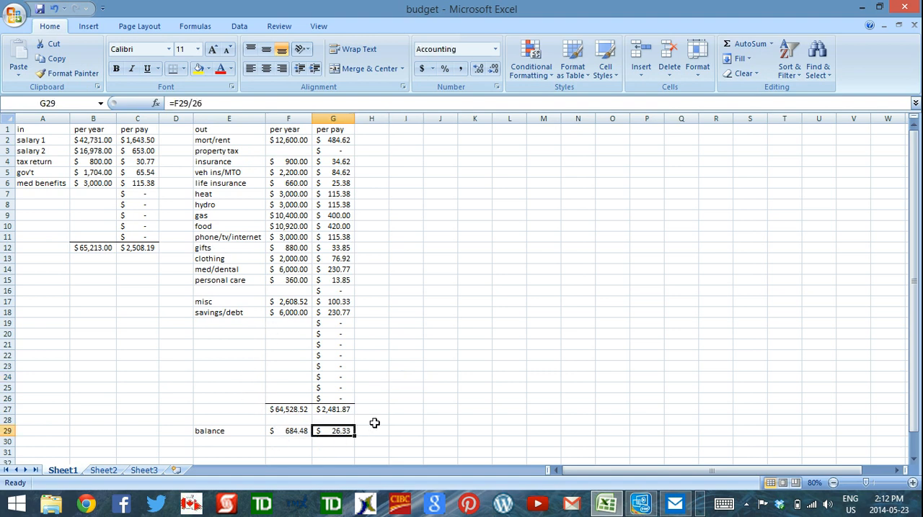
# Step: Raise the weekly amount in the yearly food formula in F10 so that food comes to $11,440.00 per year
pyautogui.click(278, 224)
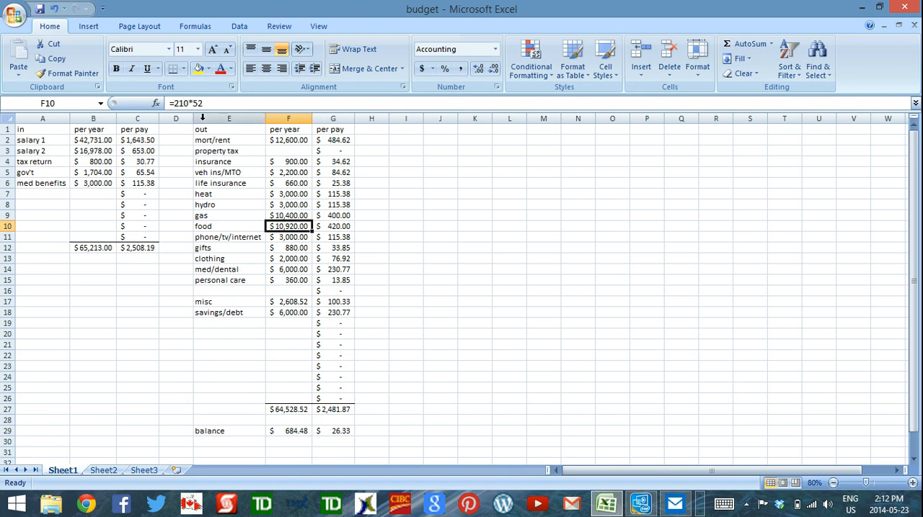
pyautogui.click(186, 103)
pyautogui.click(175, 103)
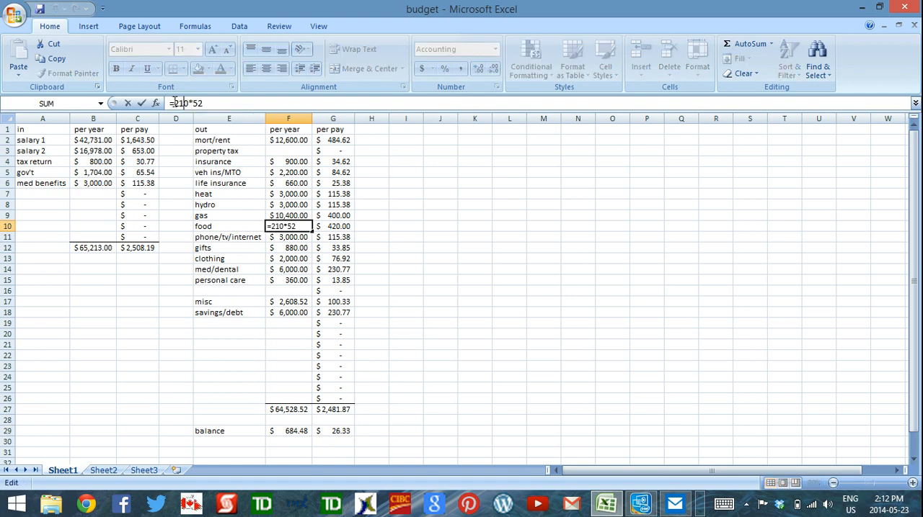
pyautogui.moveTo(182, 103); pyautogui.dragTo(185, 104)
pyautogui.press('Return')
pyautogui.click(333, 420)
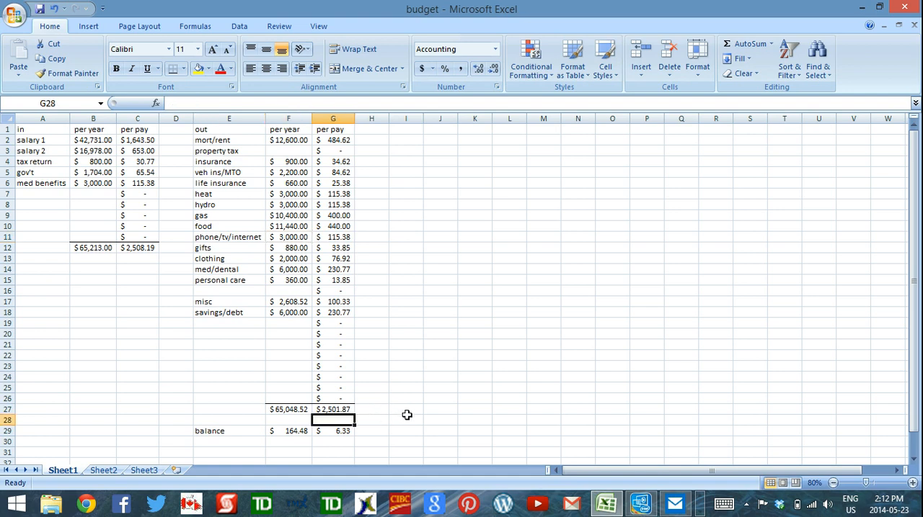
pyautogui.click(285, 324)
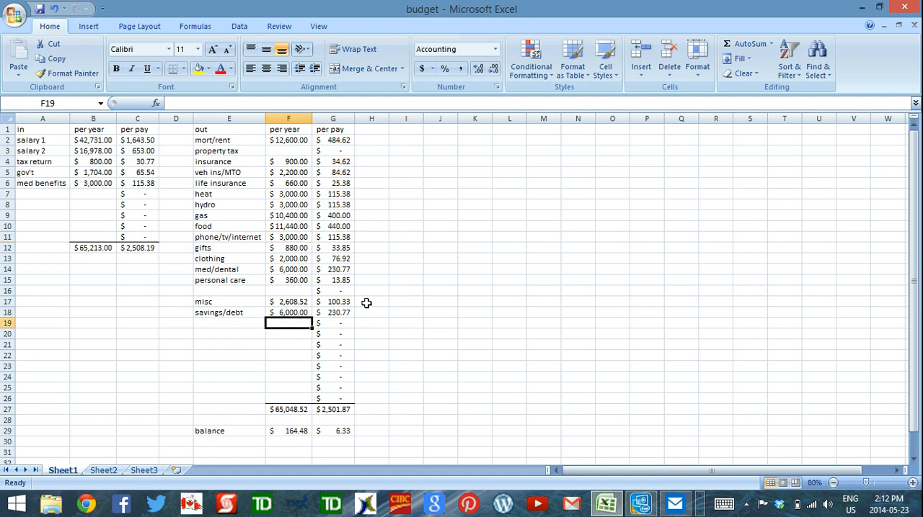